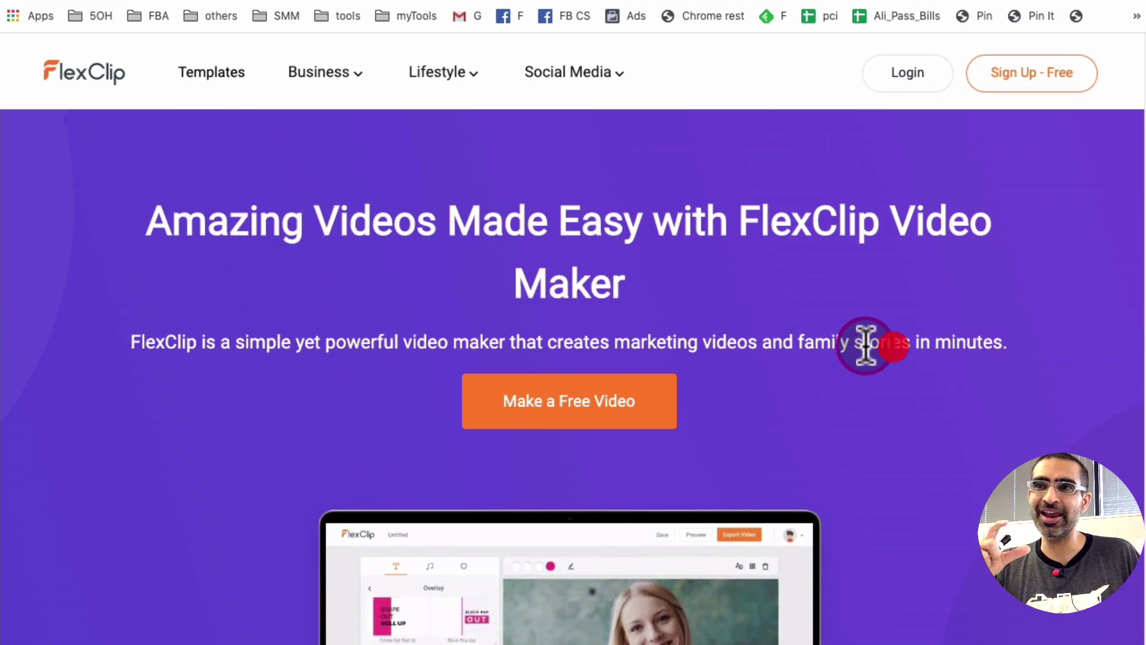
# - Sign in with the account e-mail and password, landing on My Projects with 0/1000 projects
pyautogui.moveTo(866, 345); pyautogui.dragTo(1006, 342)
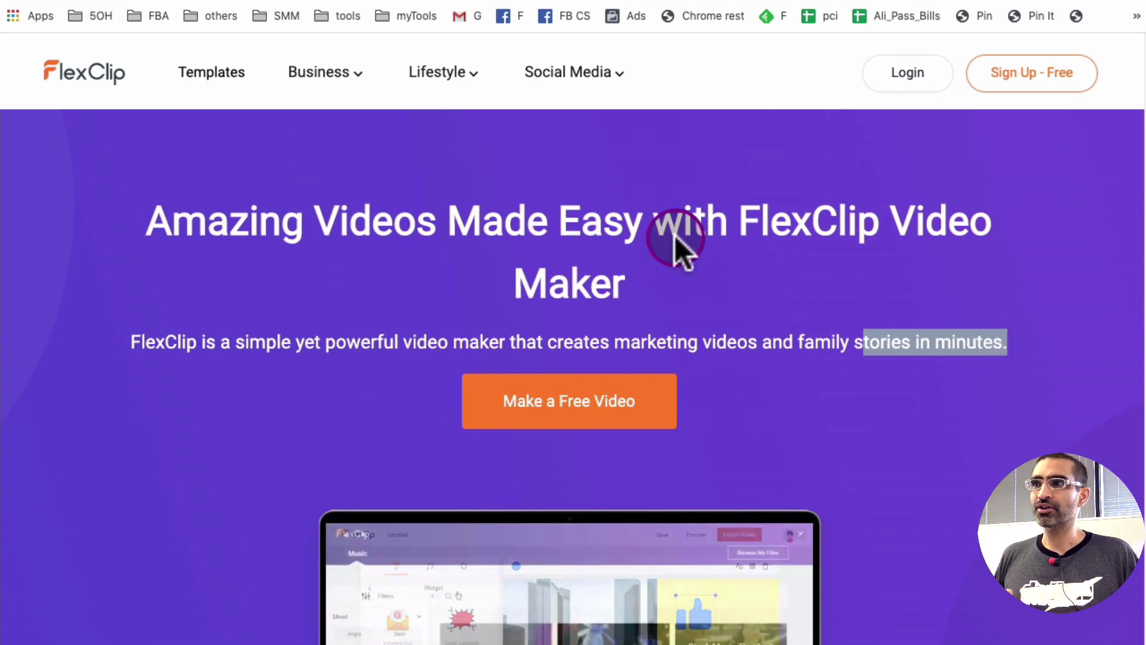
pyautogui.click(908, 76)
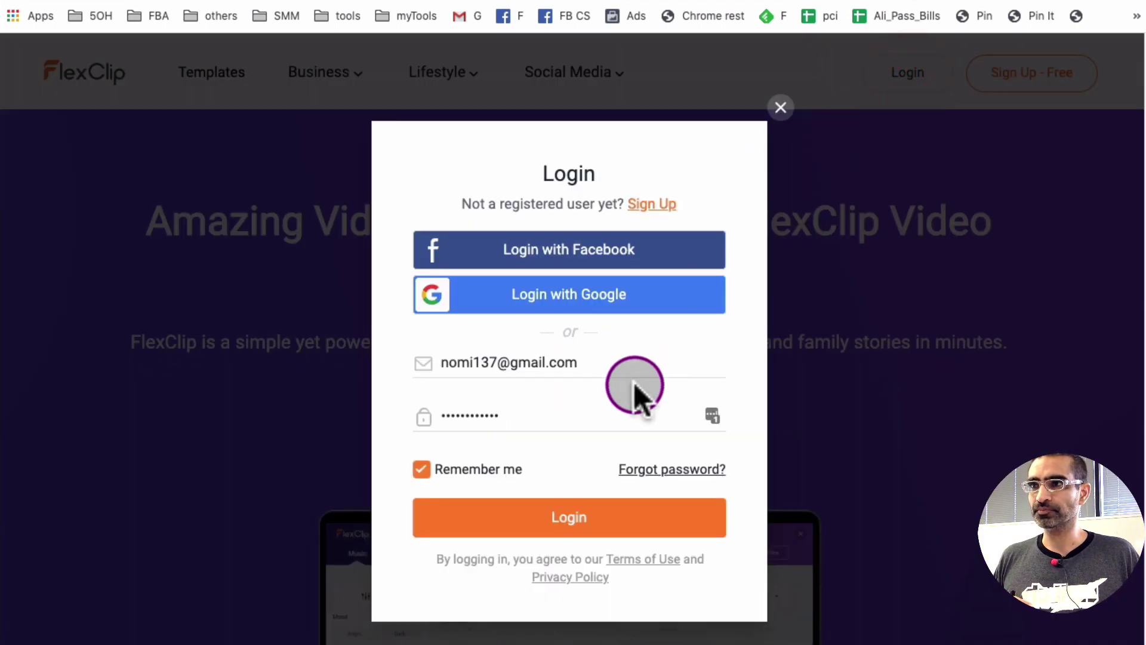
pyautogui.click(535, 513)
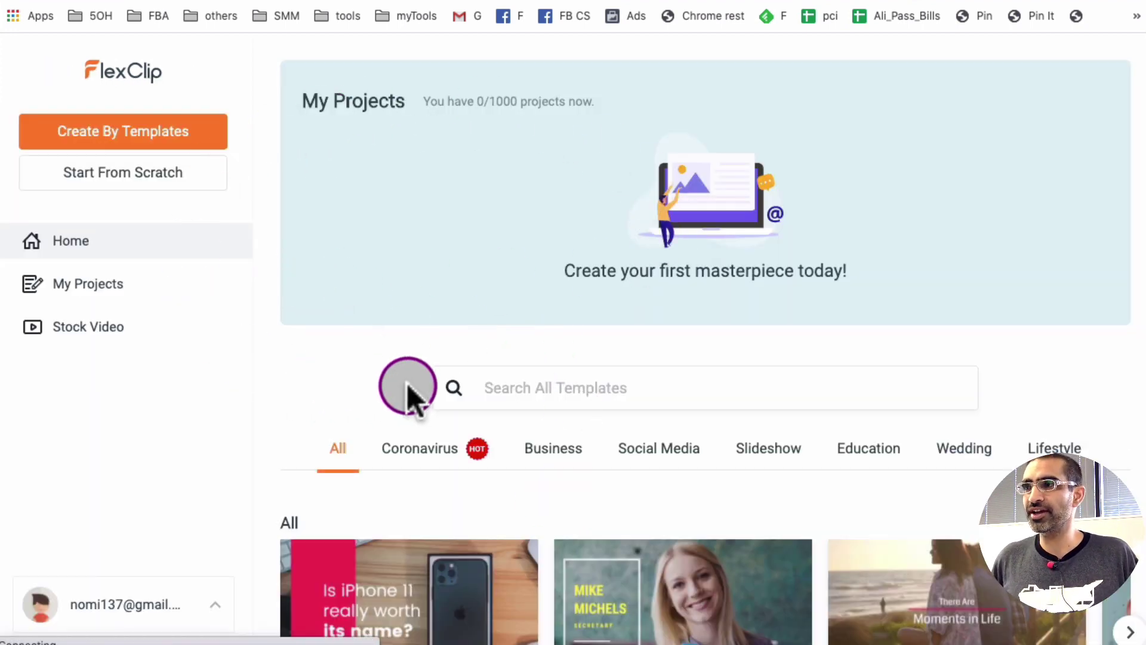
# - Browse the Social Media and Education template tabs, scrolling down to the Lifestyle templates
pyautogui.scroll(-3, 514, 366)
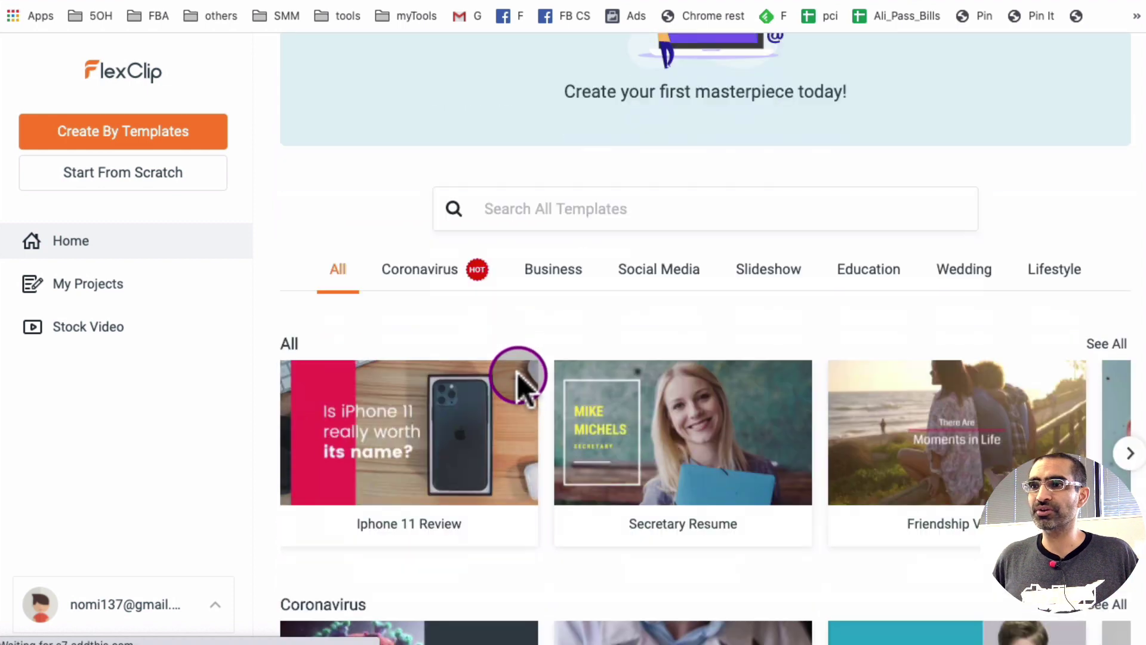
pyautogui.scroll(-1, 515, 371)
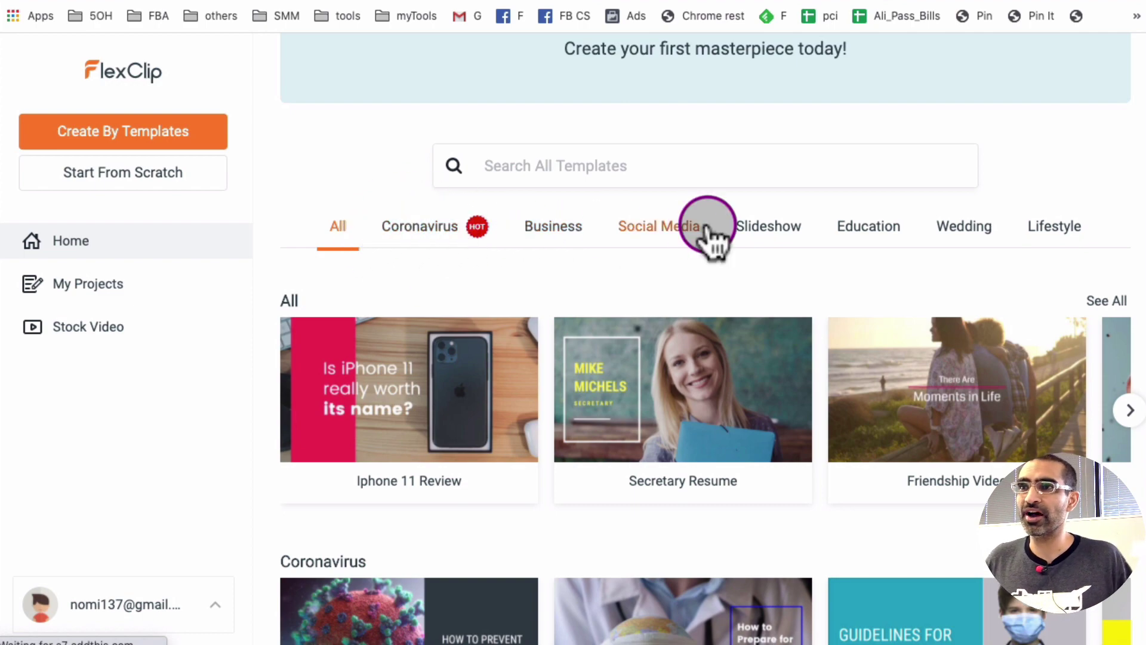
pyautogui.click(687, 236)
pyautogui.click(906, 169)
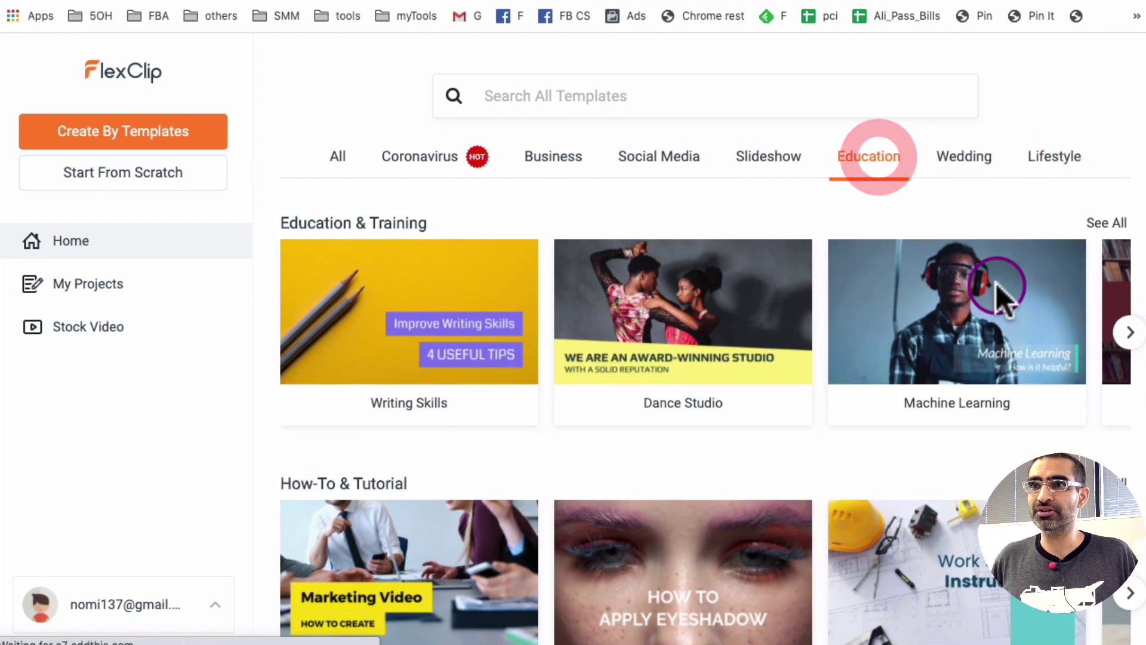
pyautogui.moveTo(980, 358)
pyautogui.scroll(-20, 975, 349)
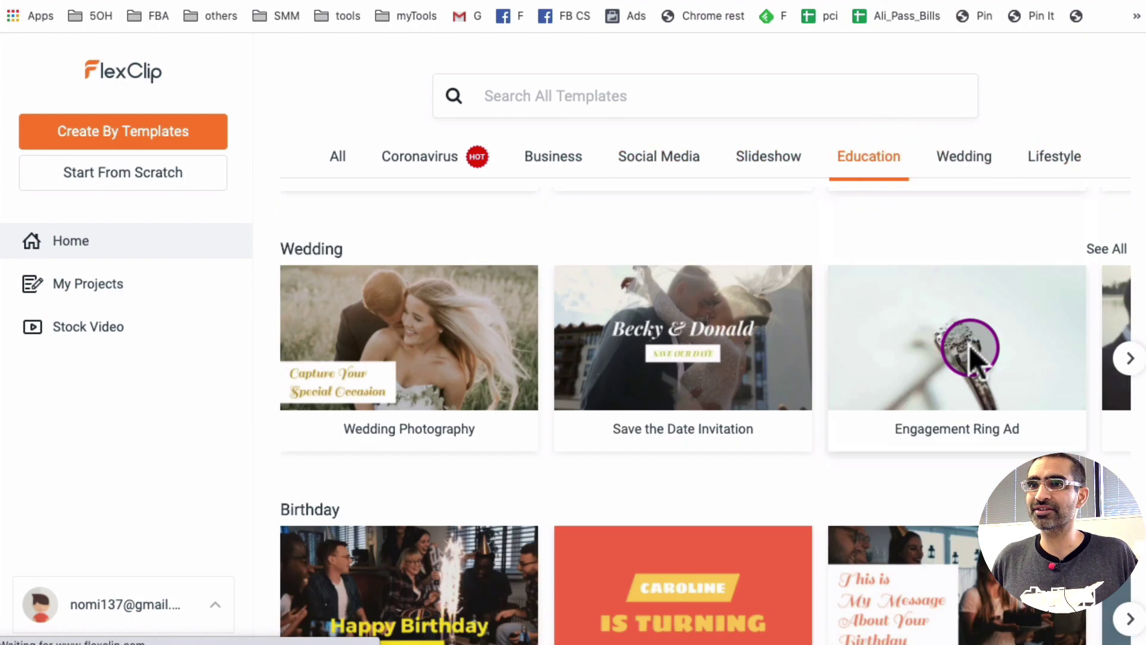
pyautogui.scroll(-10, 968, 352)
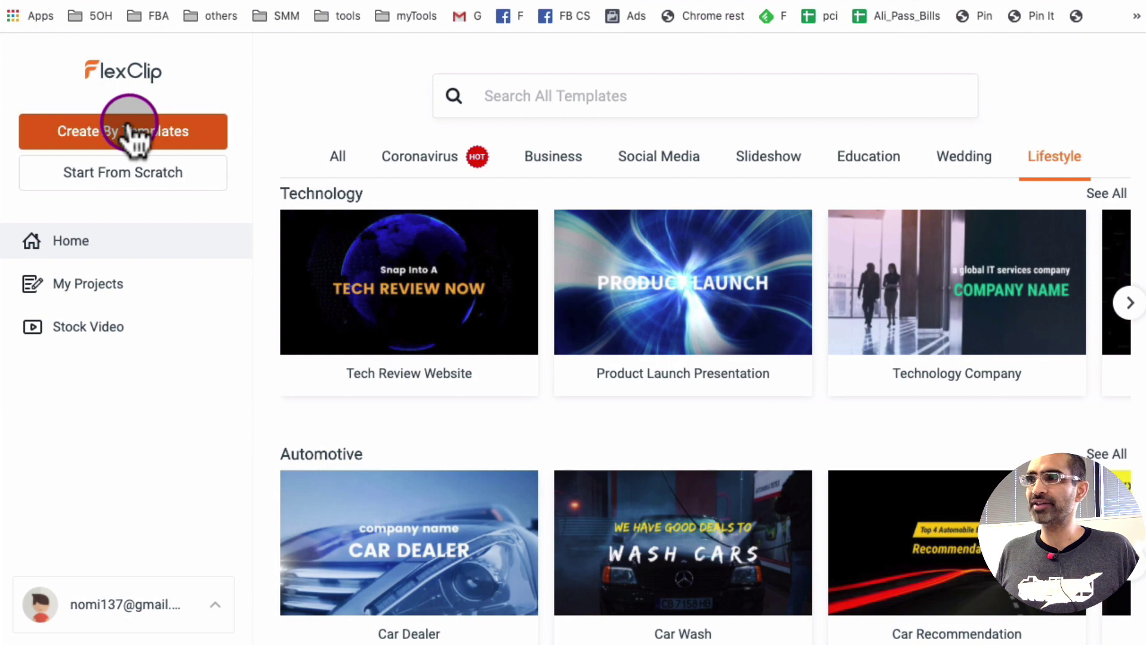
# - Open All Video Templates and scroll its Categories sidebar down to Instagram Story
pyautogui.click(134, 133)
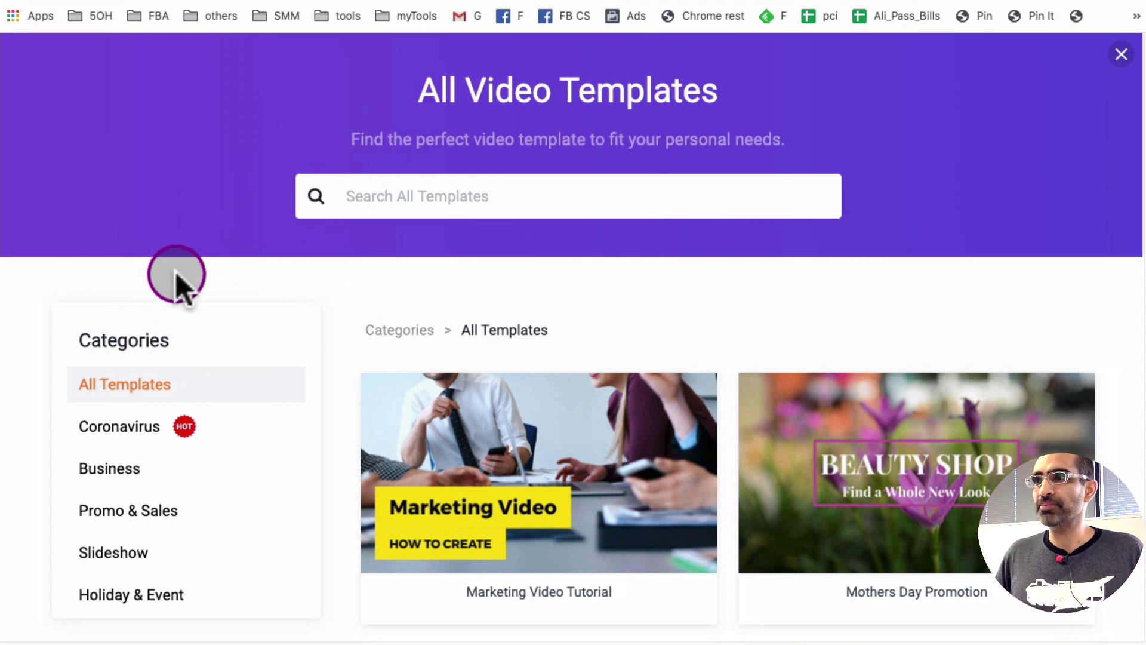
pyautogui.scroll(-3, 197, 358)
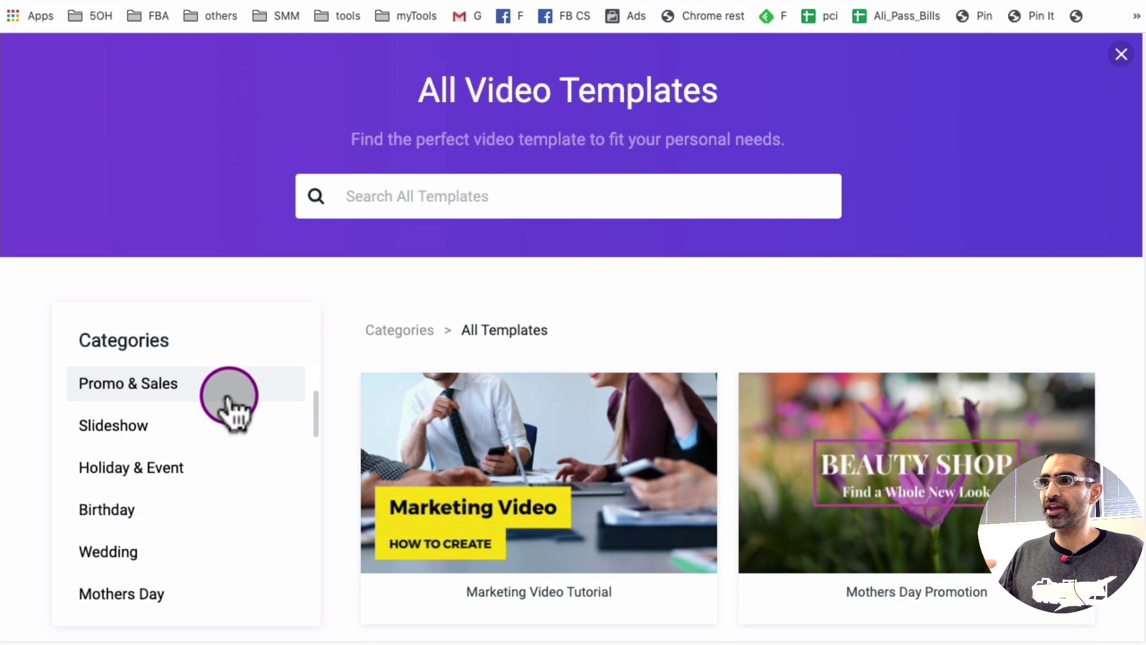
pyautogui.scroll(-7, 230, 397)
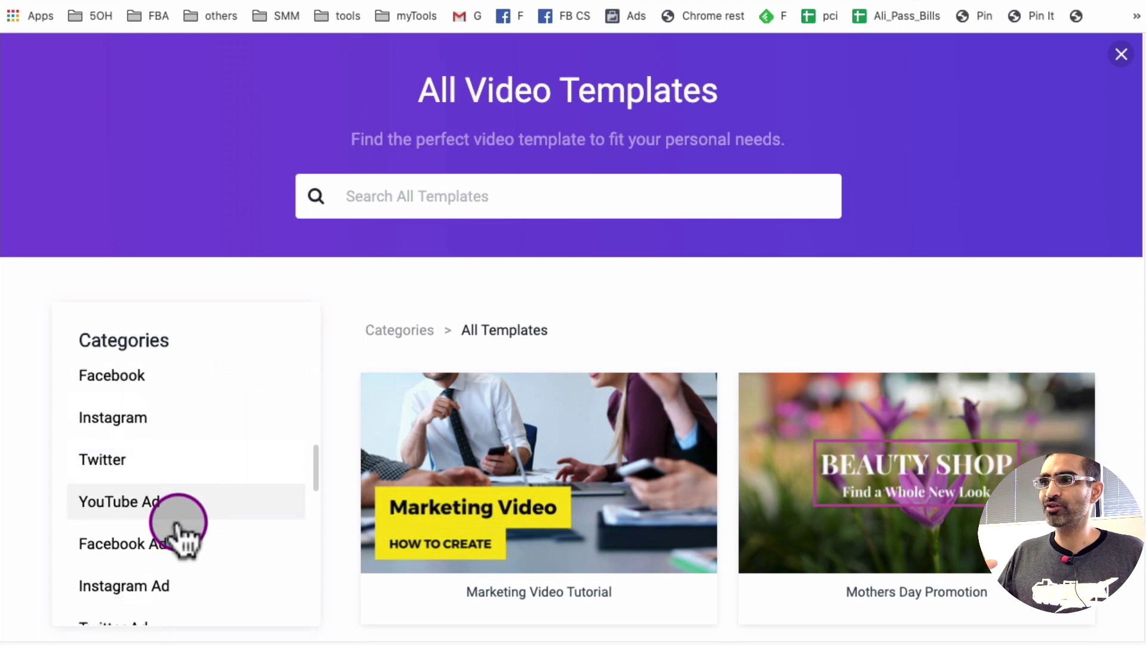
pyautogui.scroll(-5, 64, 512)
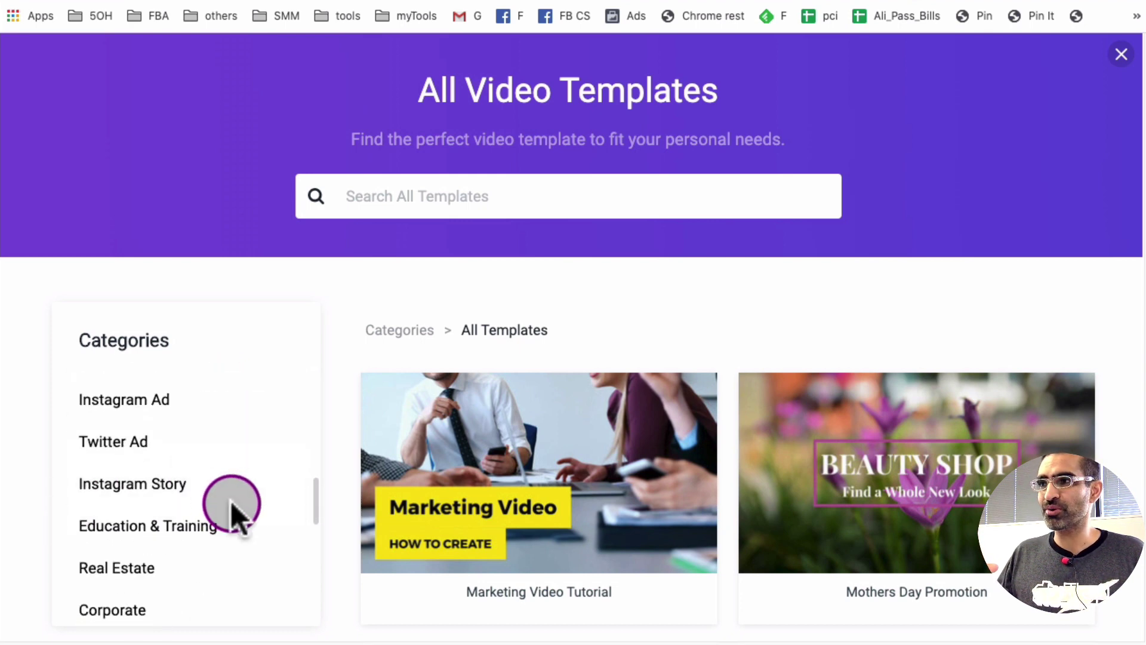
pyautogui.scroll(-1, 254, 501)
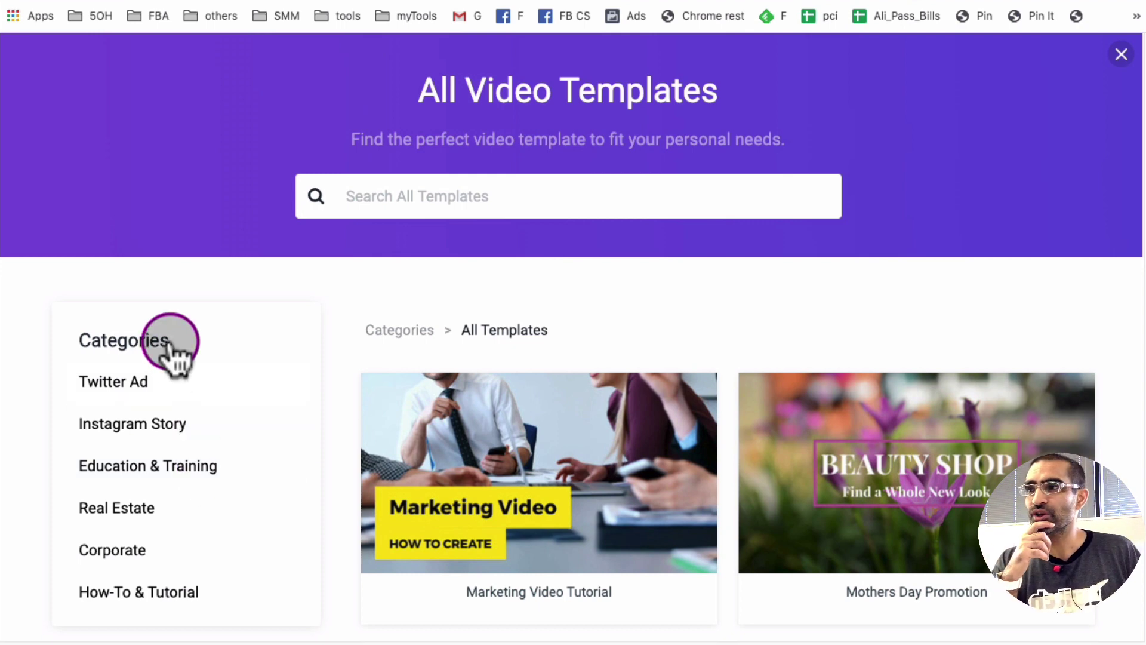
# - Pick the Instagram Story category and scroll the grid to the Early Education Center template
pyautogui.click(173, 425)
pyautogui.click(185, 421)
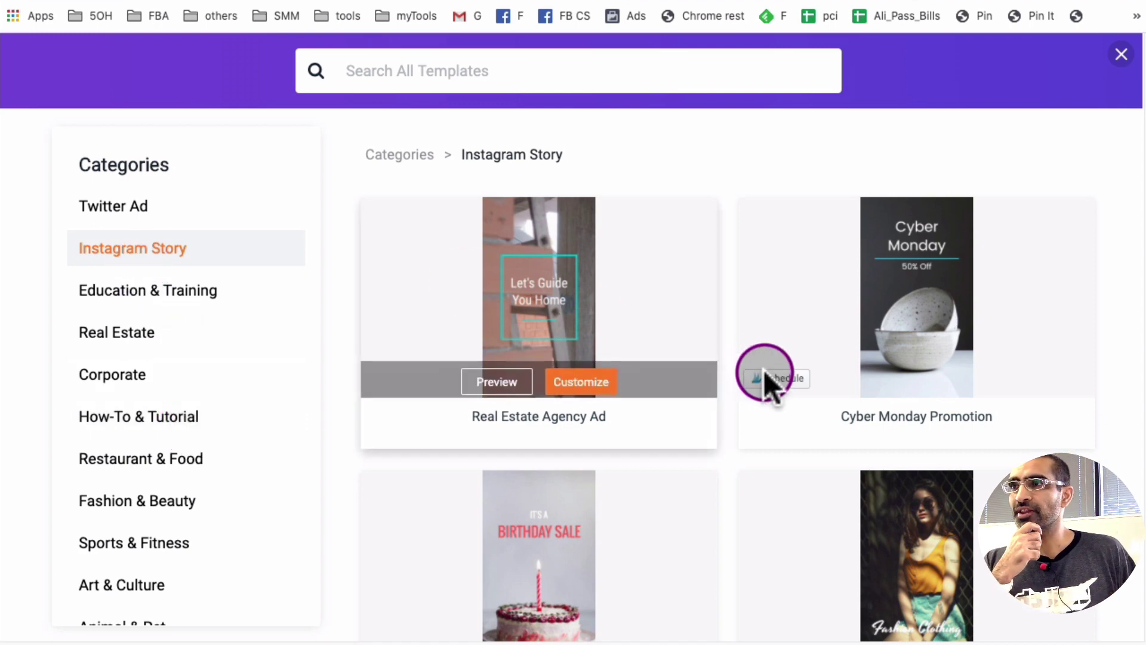
pyautogui.scroll(-10, 1104, 323)
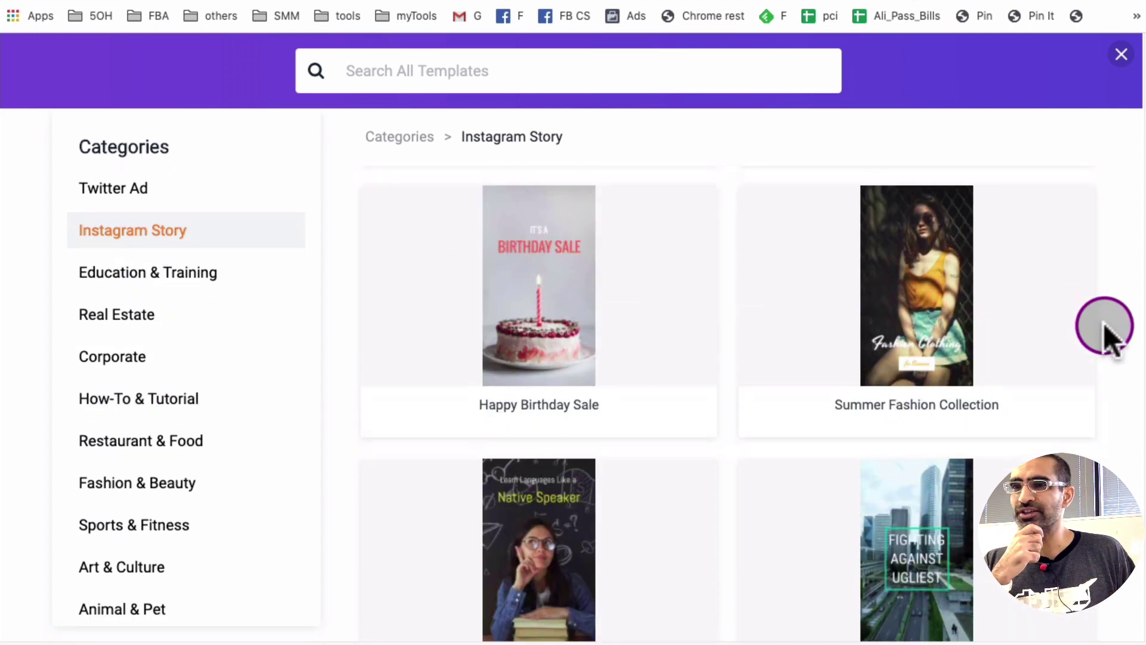
pyautogui.scroll(-2, 1103, 324)
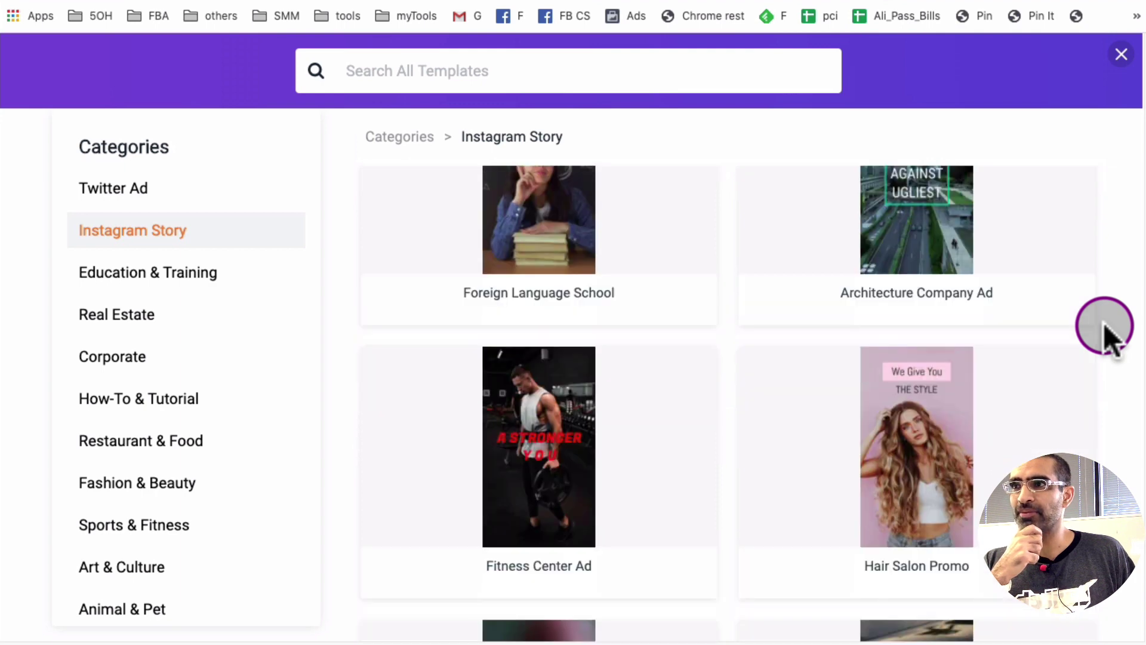
pyautogui.scroll(1, 1104, 323)
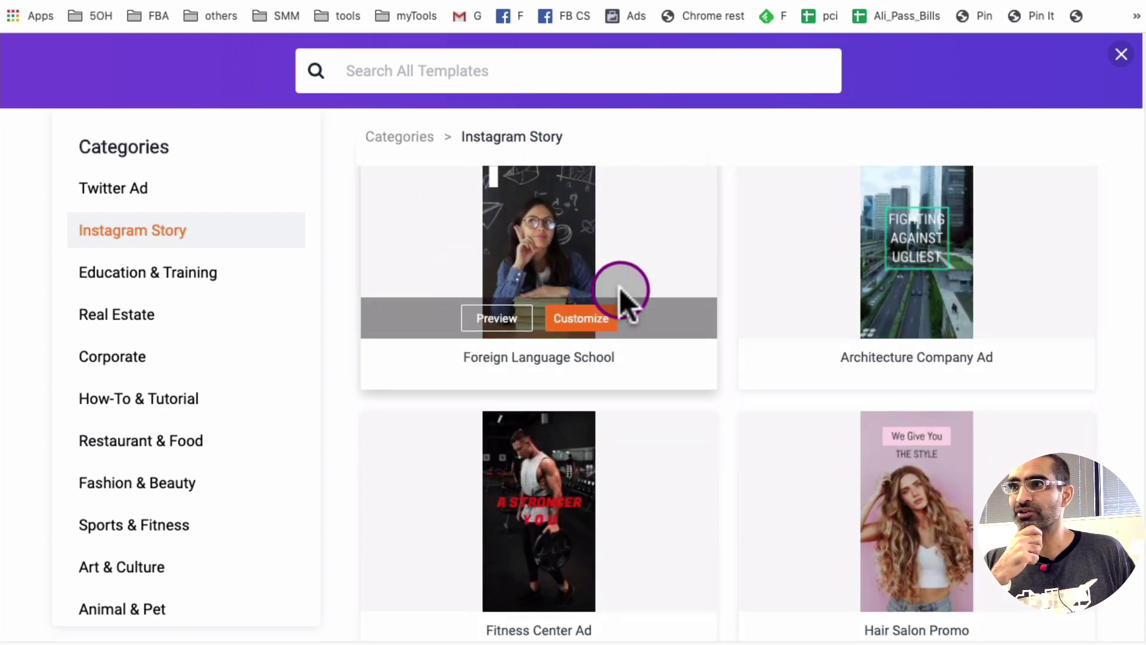
pyautogui.scroll(-6, 1102, 322)
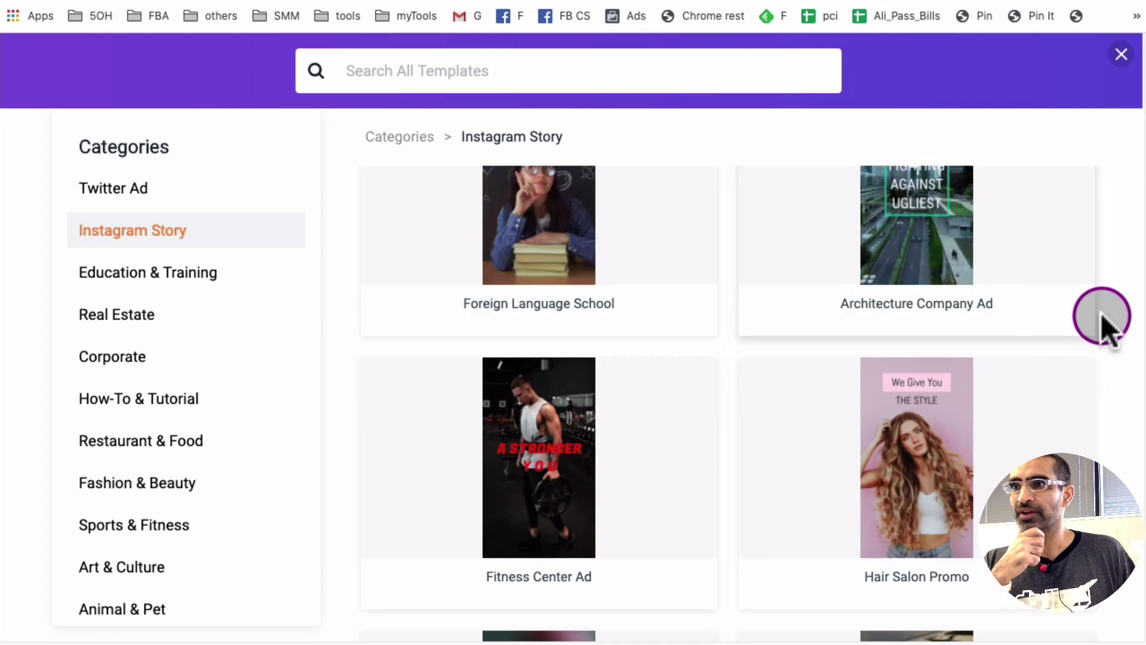
pyautogui.scroll(-8, 1105, 321)
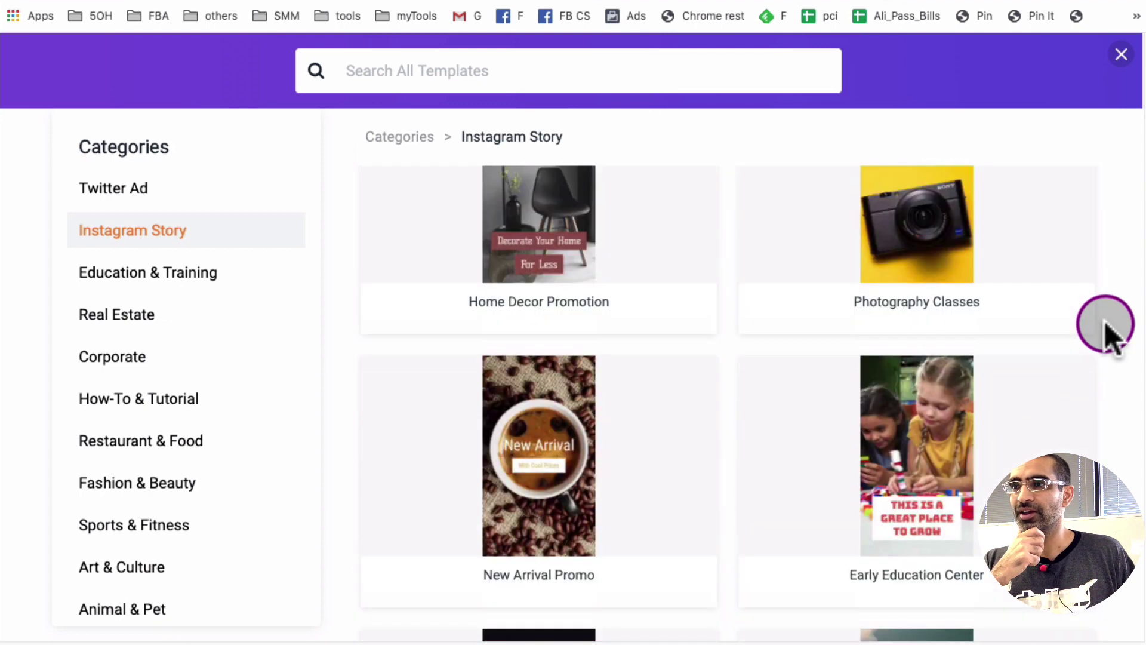
pyautogui.scroll(-2, 1104, 321)
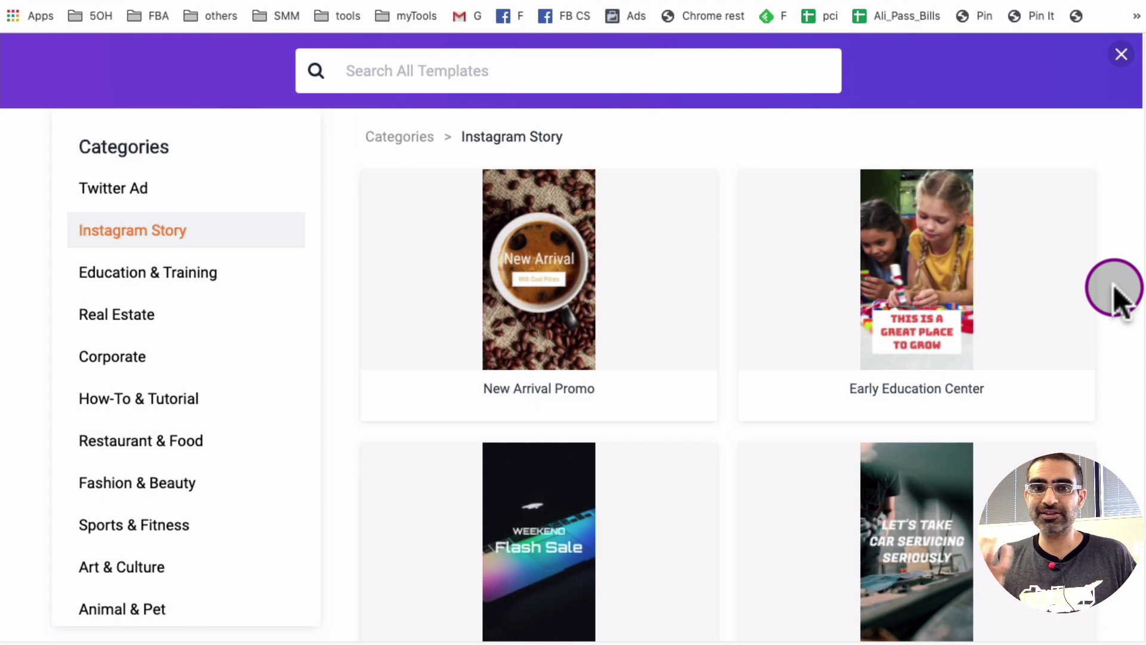
# - Customize the Early Education Center template, loading it as an untitled 15-second, three-scene project
pyautogui.moveTo(1045, 334)
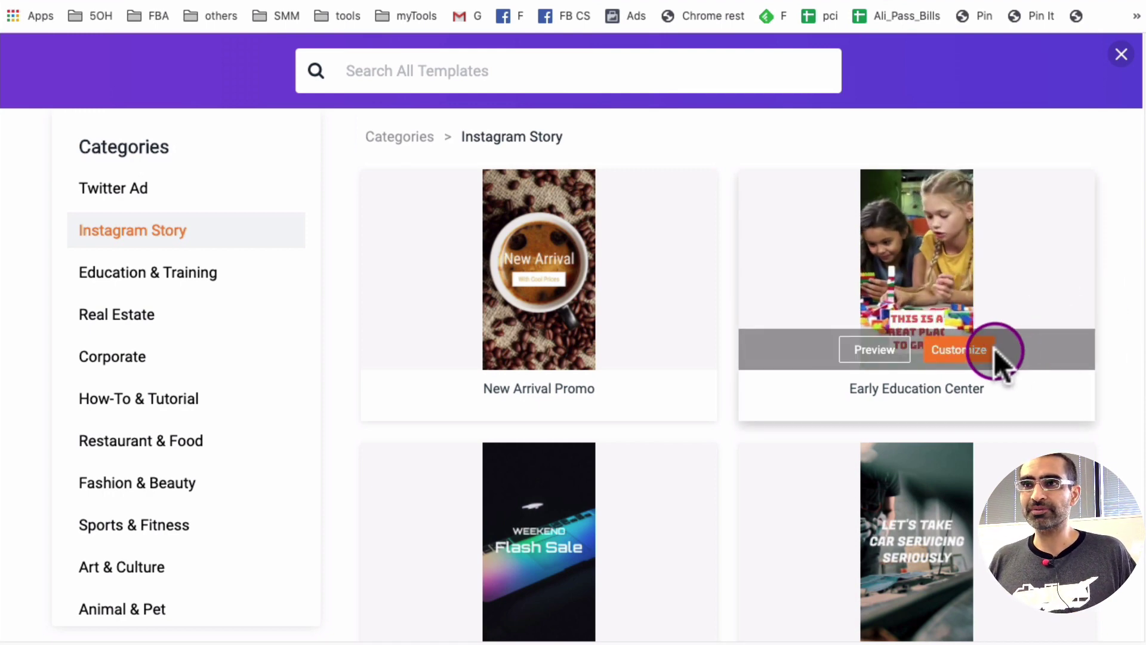
pyautogui.click(959, 351)
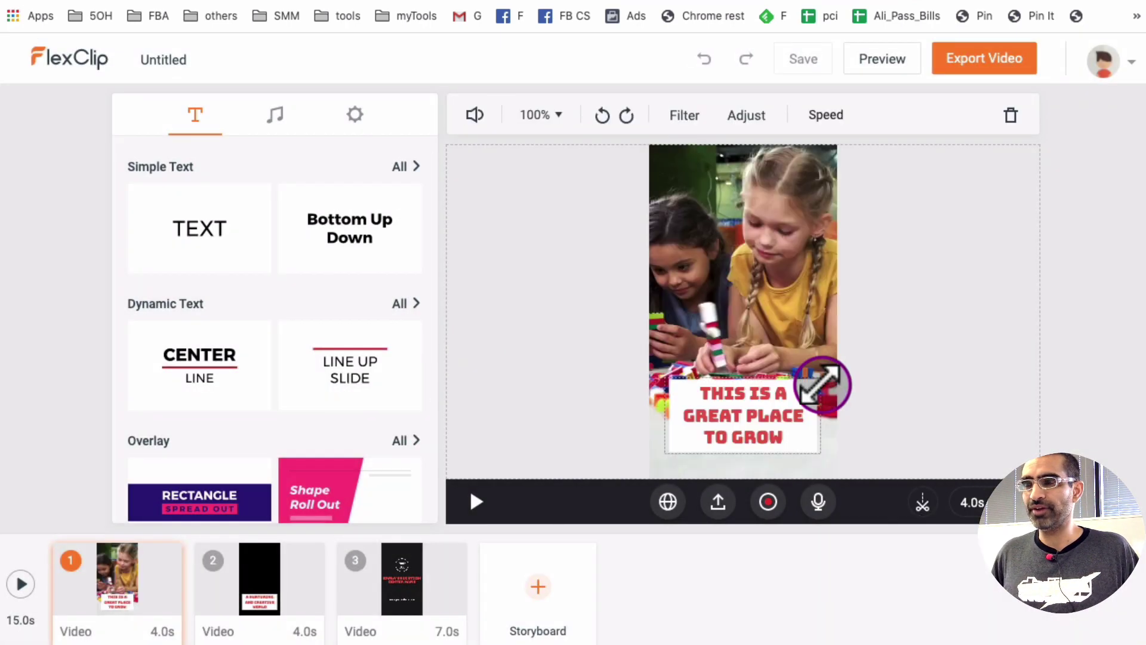
pyautogui.scroll(-3, 321, 355)
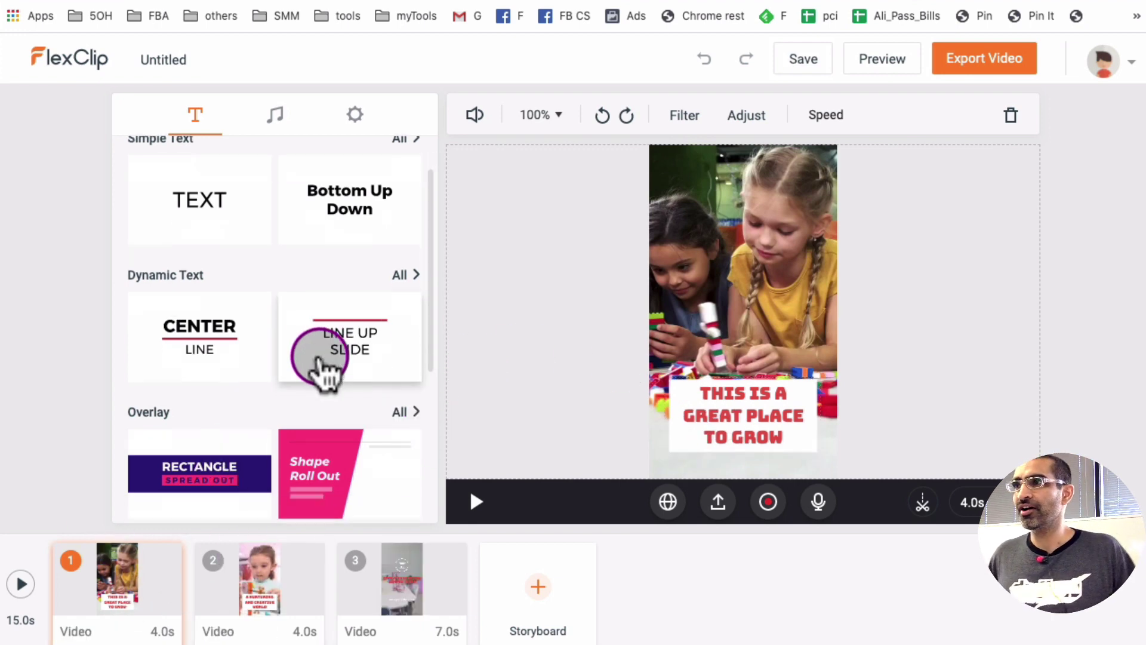
pyautogui.scroll(-6, 312, 253)
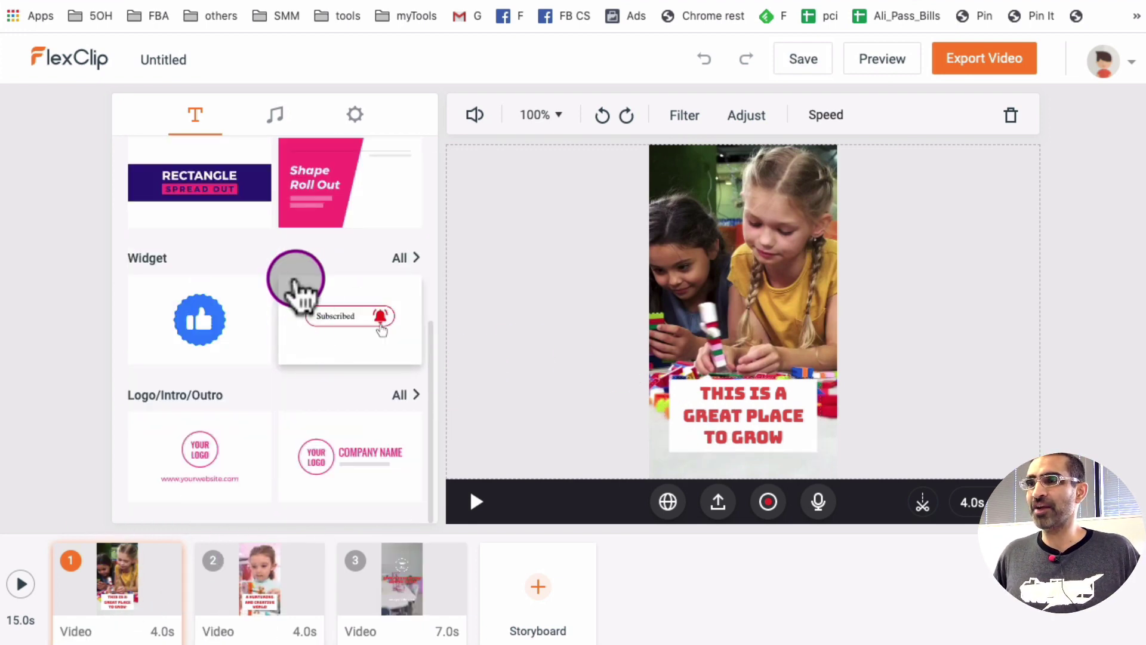
pyautogui.scroll(9, 296, 286)
# - Check the Music and watermark Settings panels, then go back to the Text templates list
pyautogui.click(287, 114)
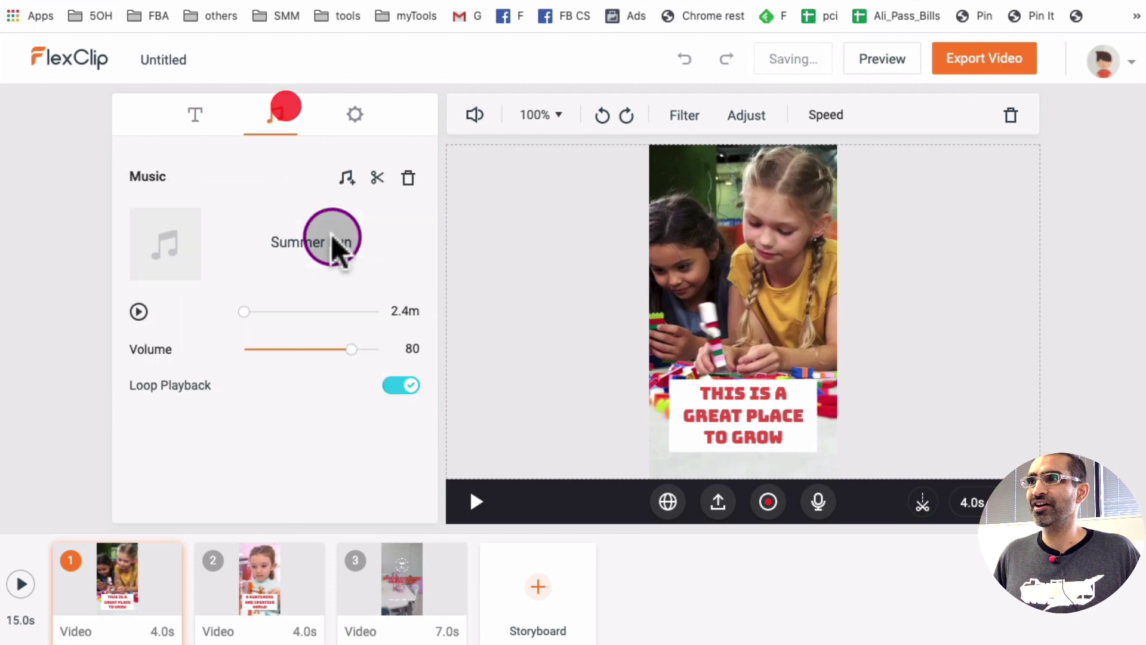
pyautogui.click(355, 115)
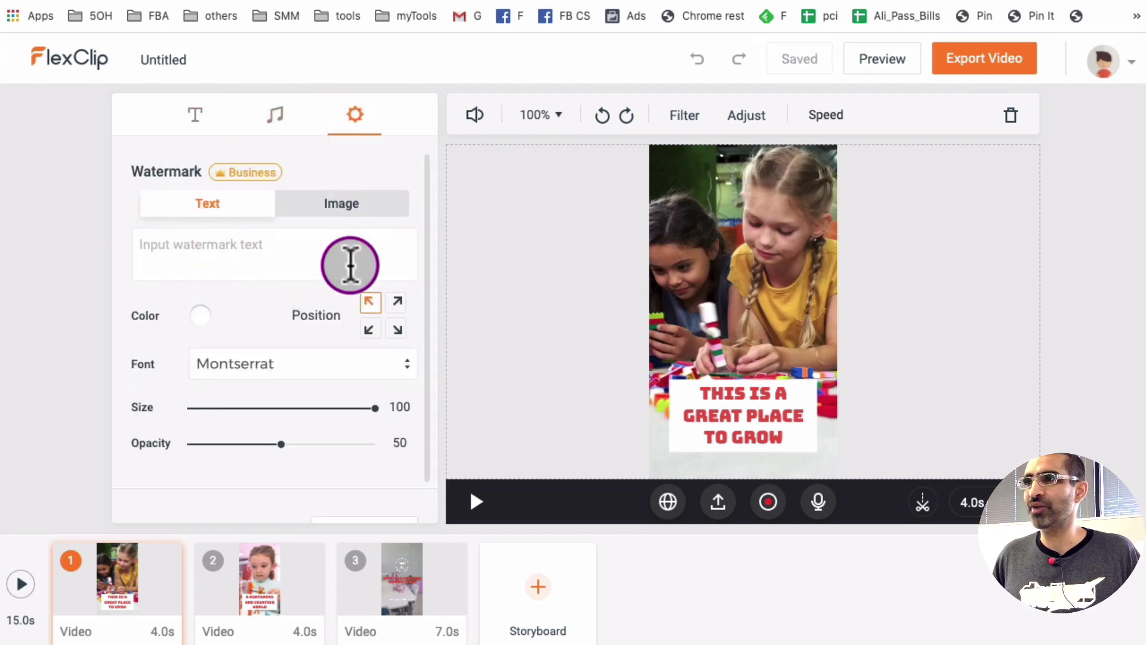
pyautogui.click(203, 119)
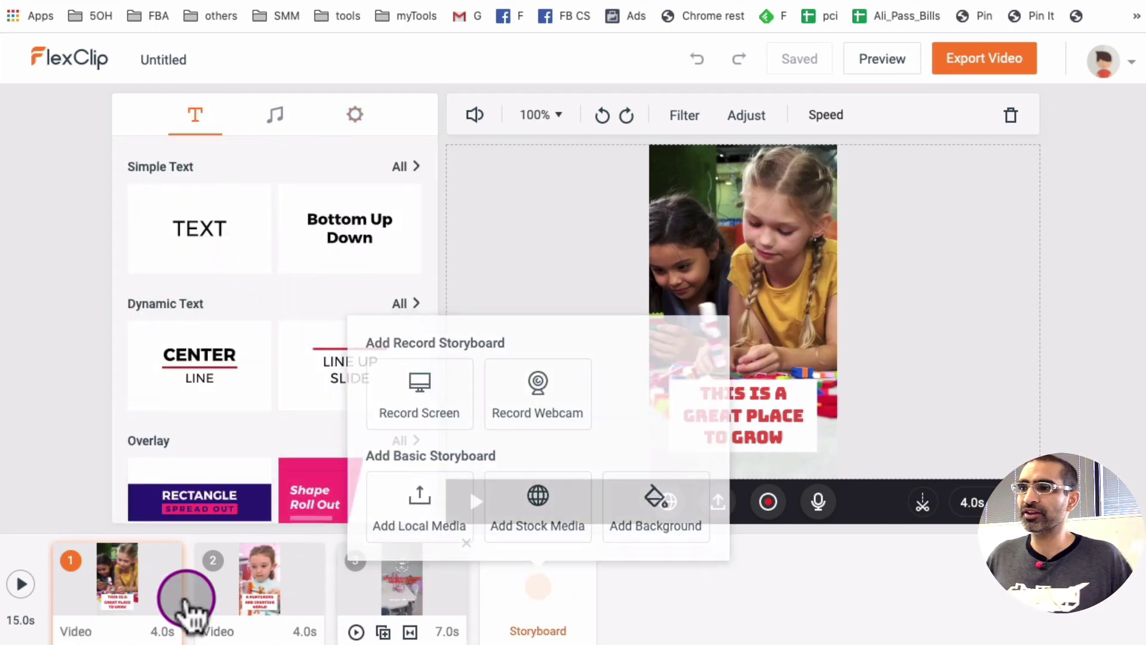
pyautogui.moveTo(492, 578)
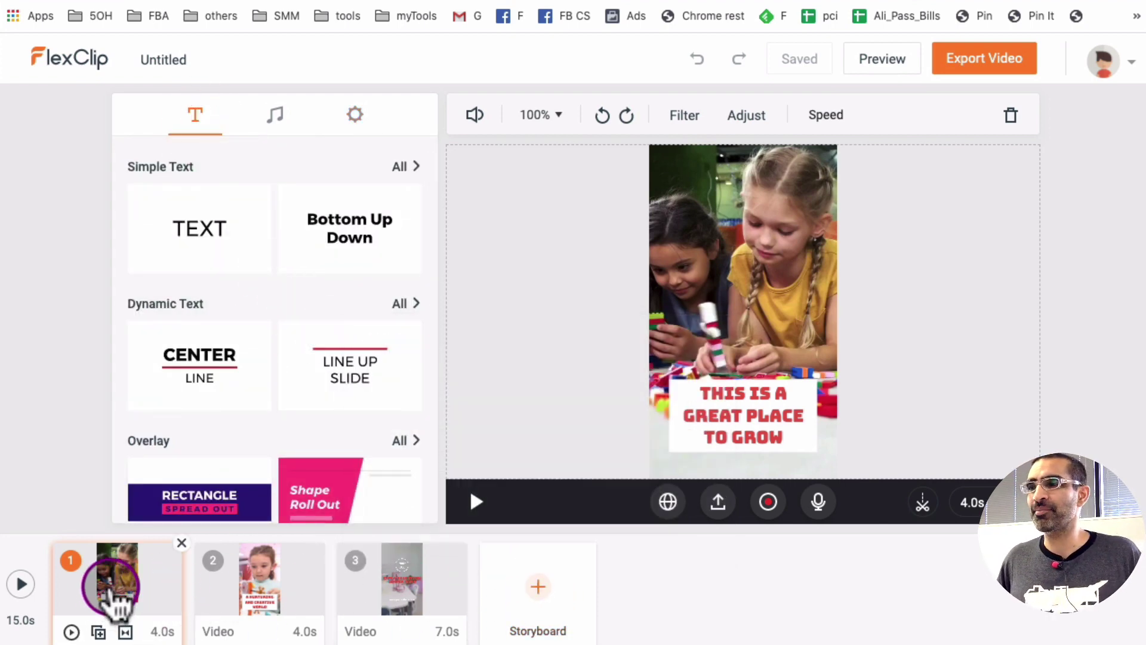
pyautogui.moveTo(598, 548)
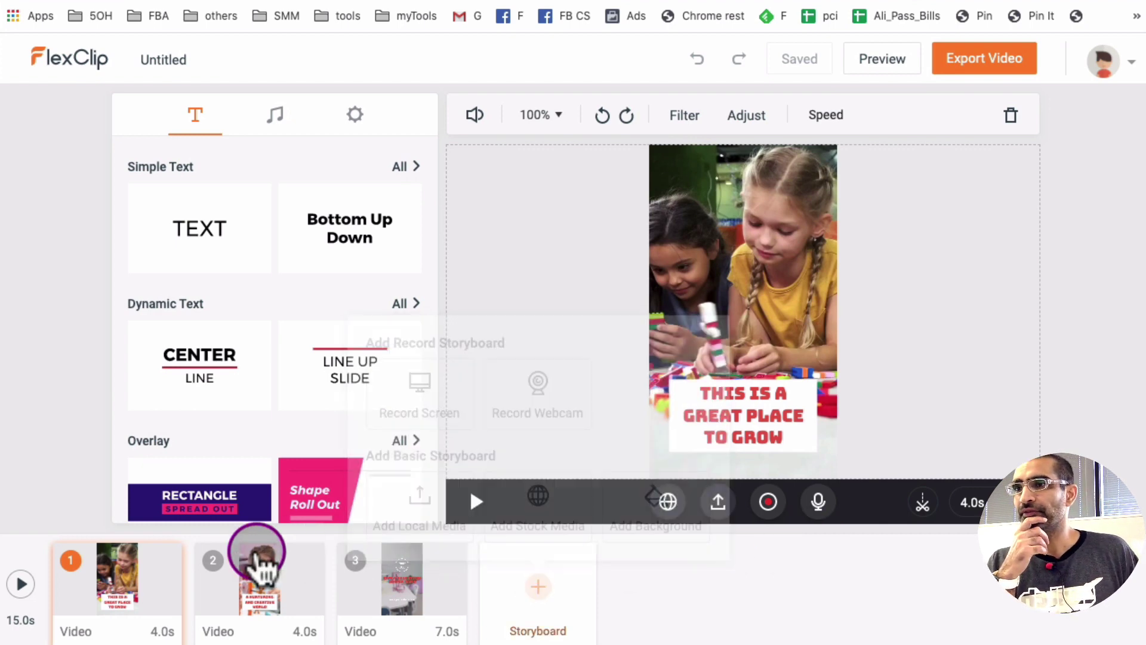
pyautogui.moveTo(507, 546)
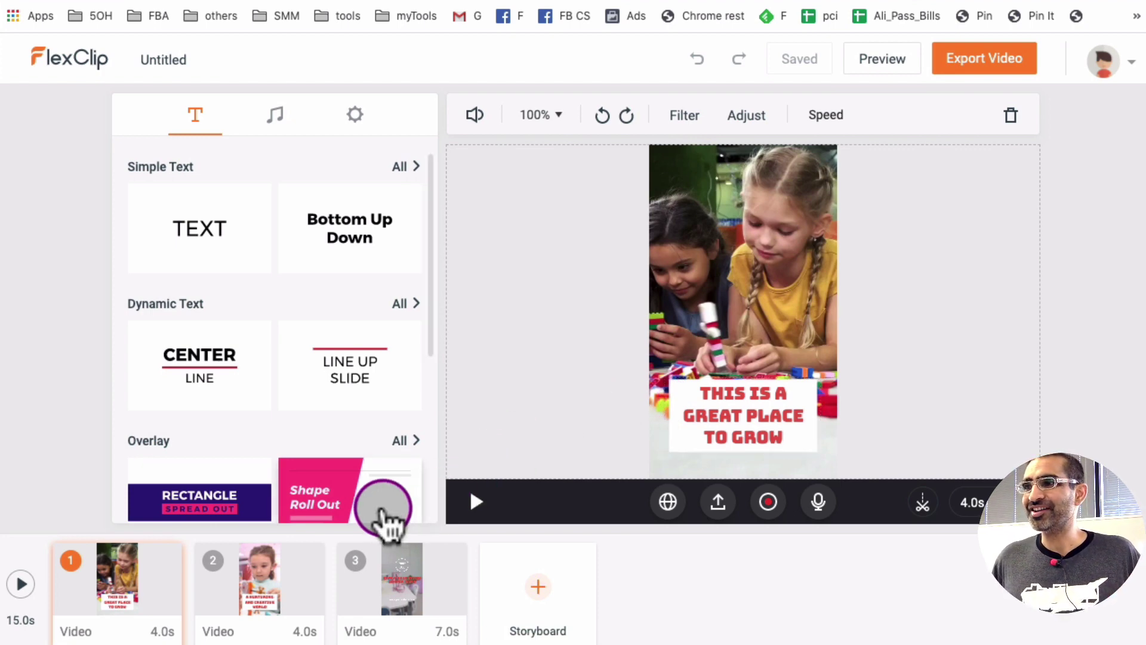
pyautogui.moveTo(96, 553)
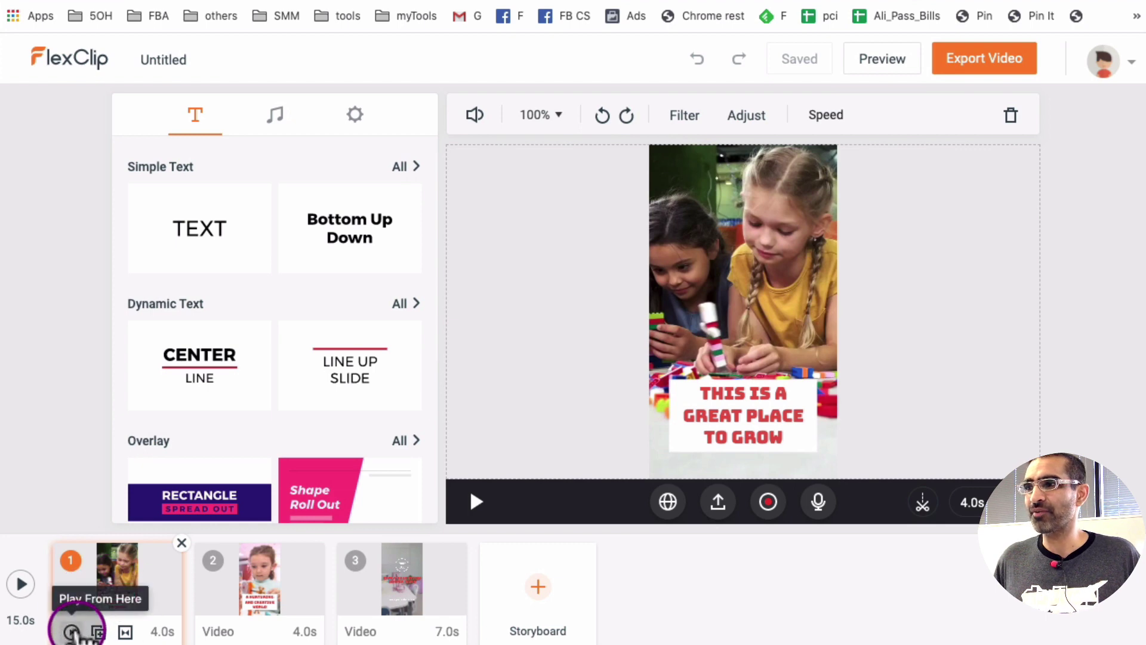
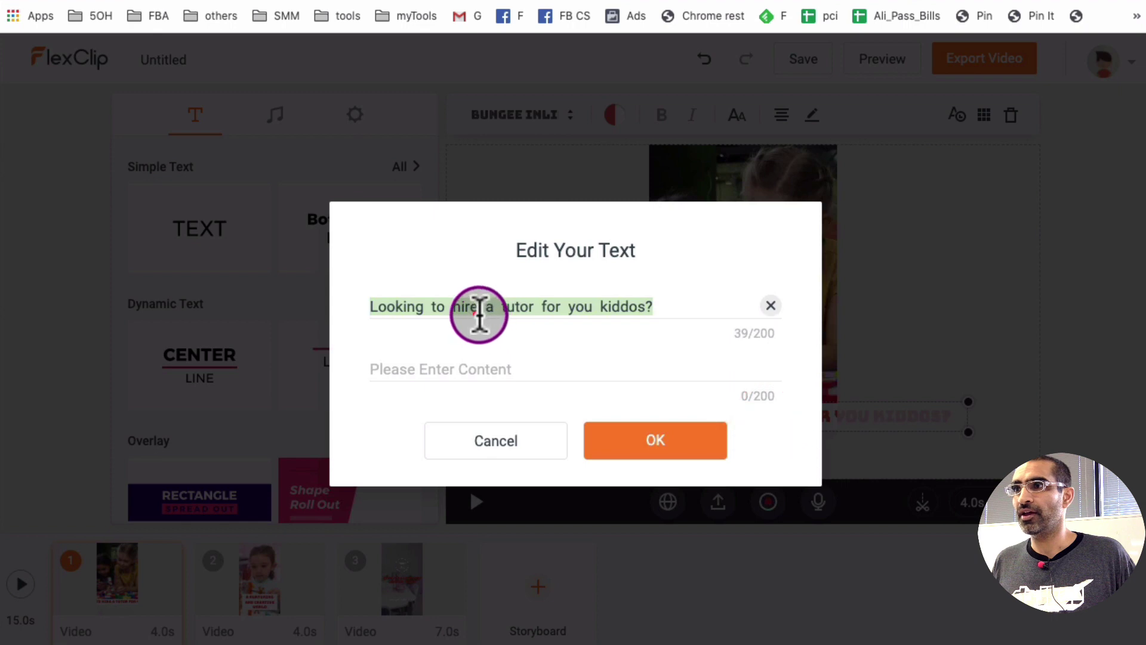
# - Break scene 1's caption into three lines before 'a' and 'you', then move it near the frame's bottom
pyautogui.click(476, 314)
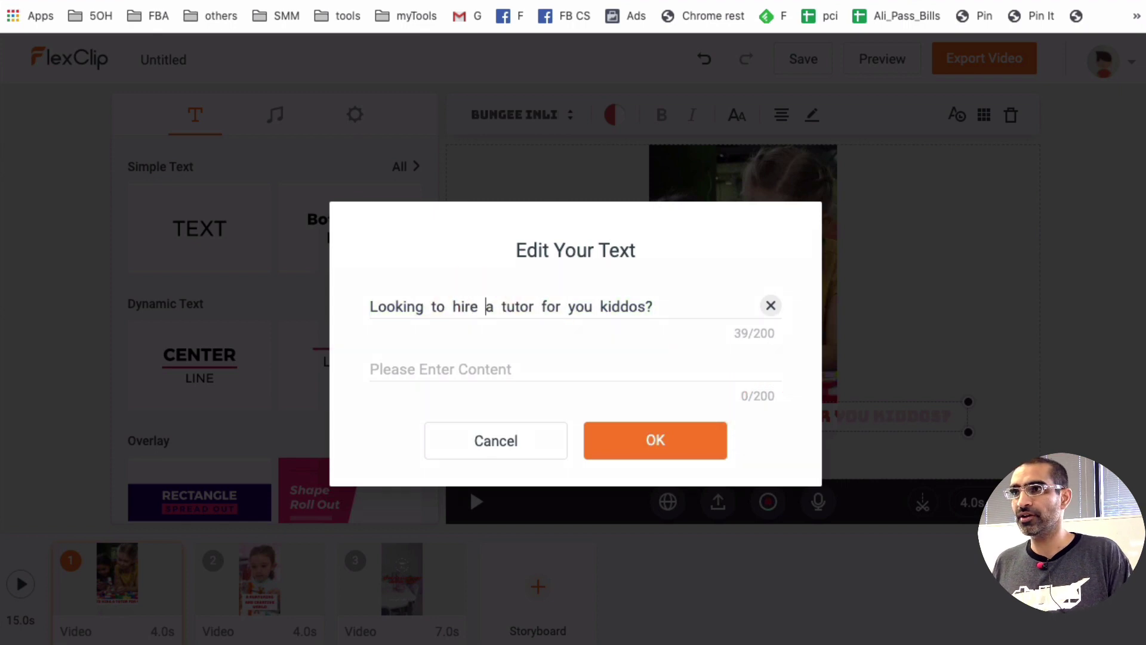
pyautogui.press('Return')
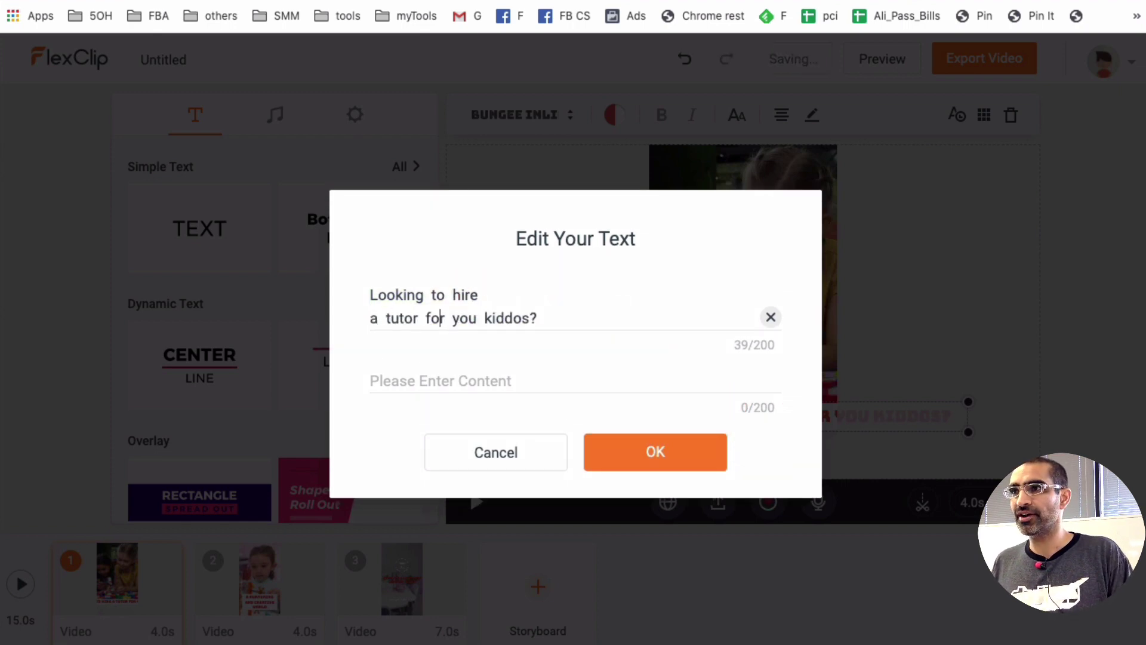
pyautogui.press('Return')
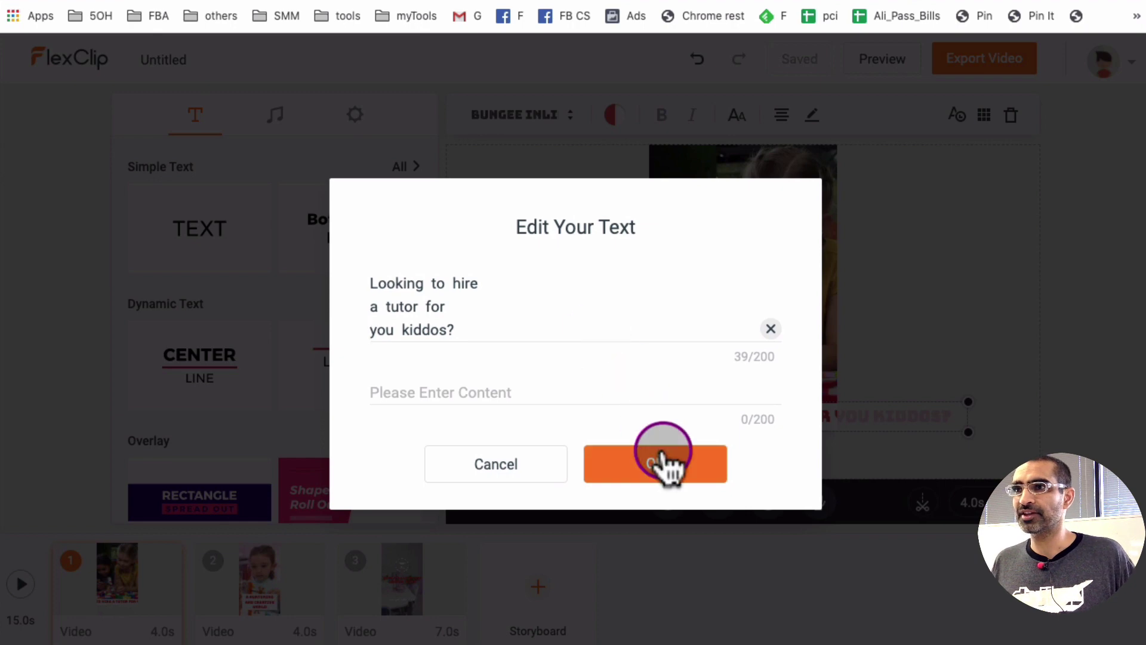
pyautogui.click(659, 467)
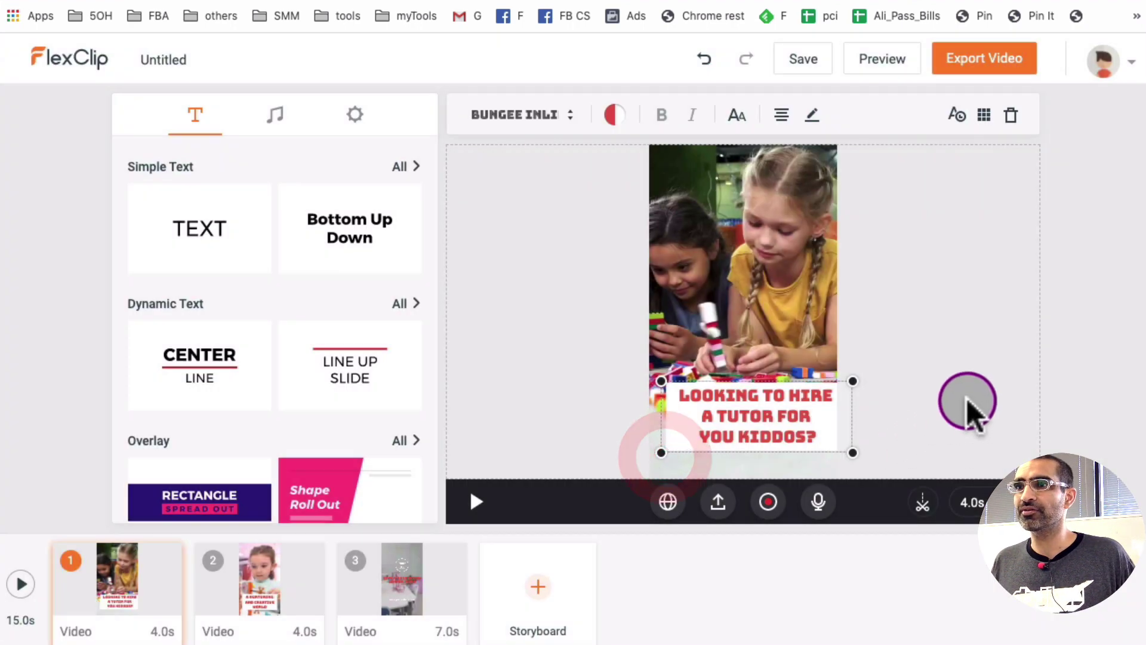
pyautogui.click(967, 399)
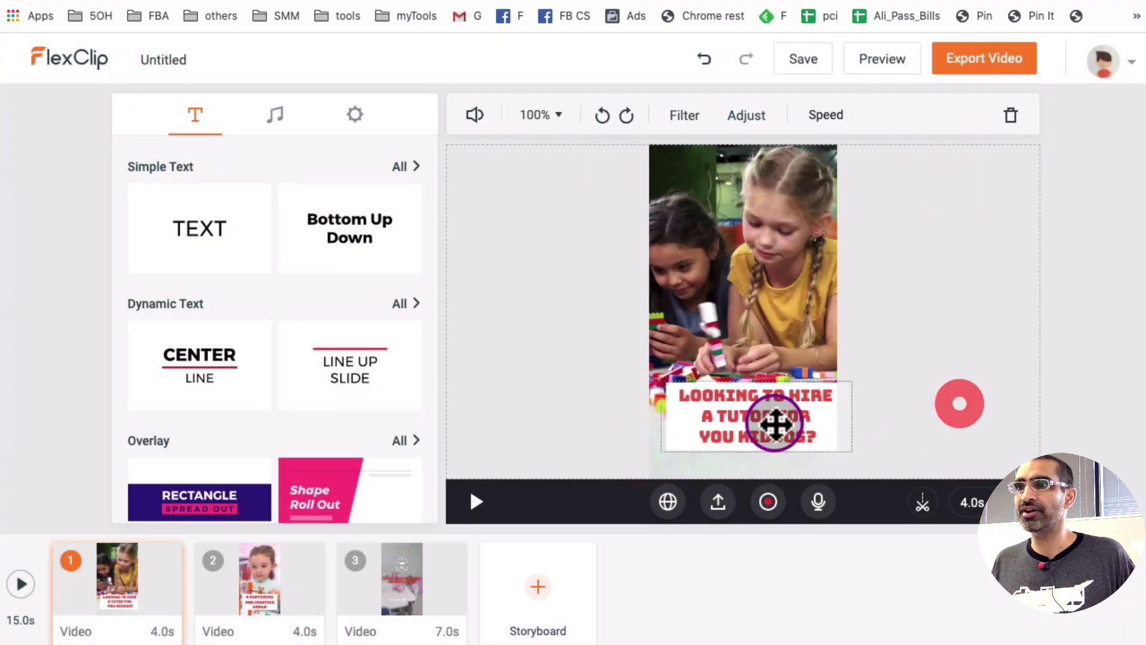
pyautogui.moveTo(773, 422)
pyautogui.mouseDown()
pyautogui.moveTo(754, 409)
pyautogui.moveTo(760, 378)
pyautogui.moveTo(761, 438)
pyautogui.mouseUp()
pyautogui.click(934, 433)
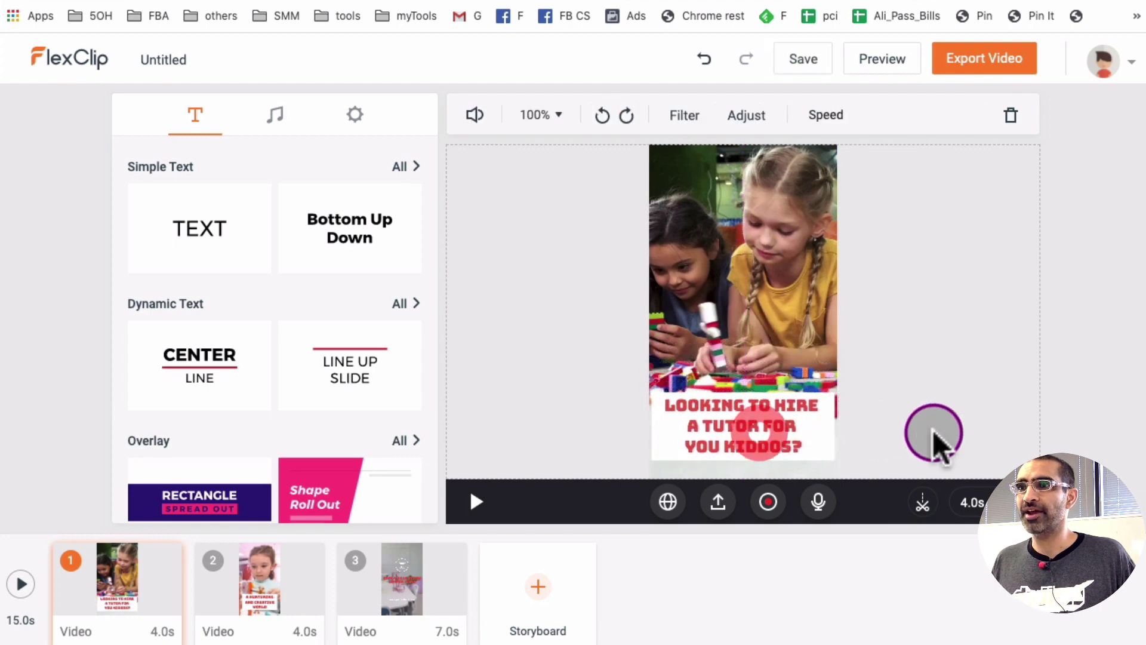
# - Search stock media for 'education' and use the girl-with-pencil clip in scene 1
pyautogui.click(775, 265)
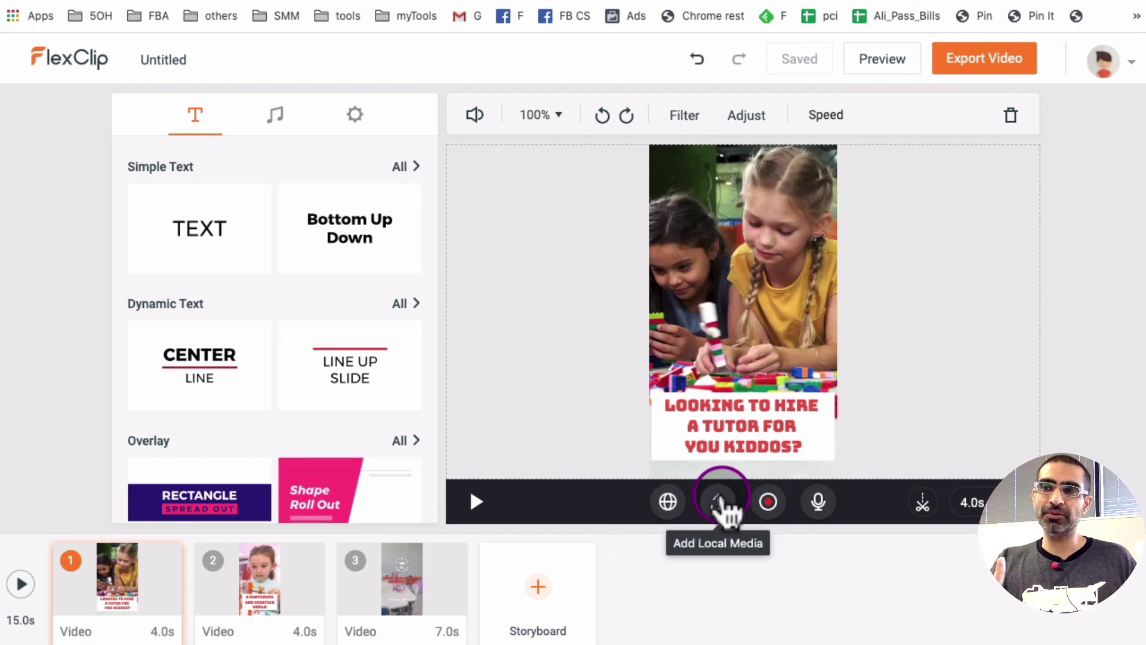
pyautogui.click(679, 513)
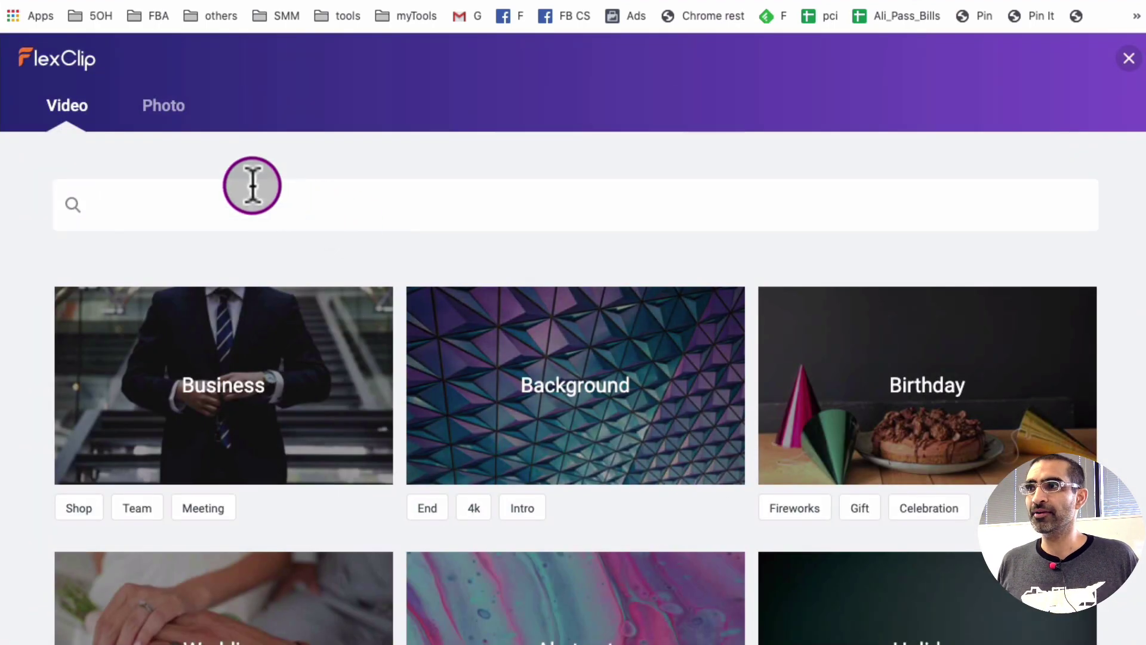
pyautogui.click(223, 198)
pyautogui.write('e')
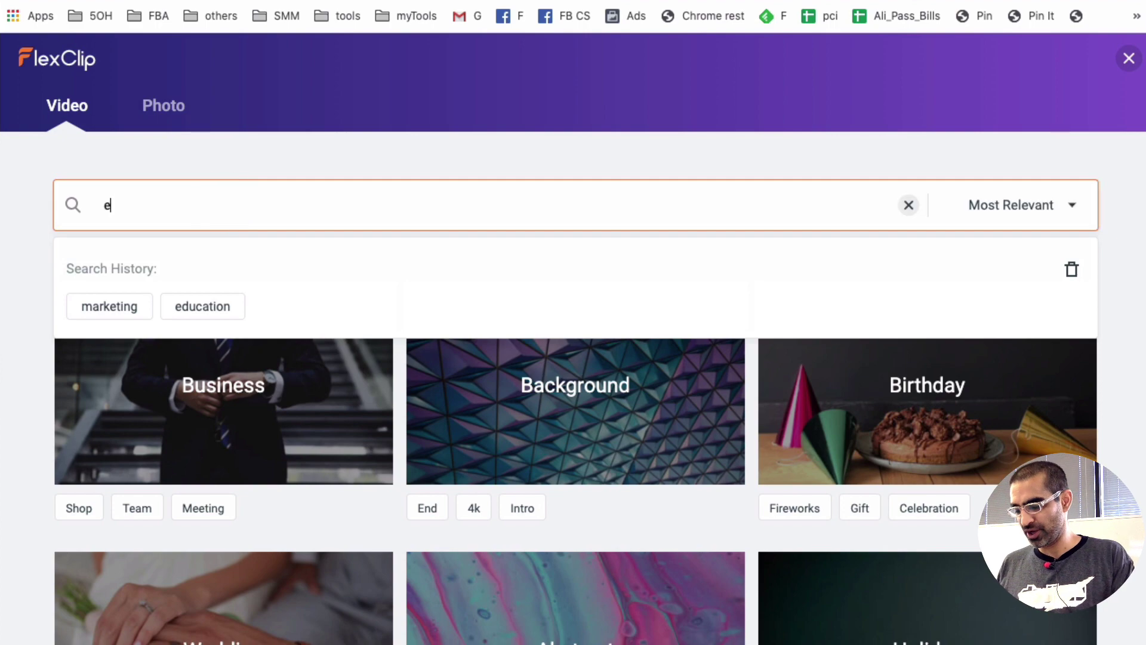
pyautogui.write('ducation')
pyautogui.press('Return')
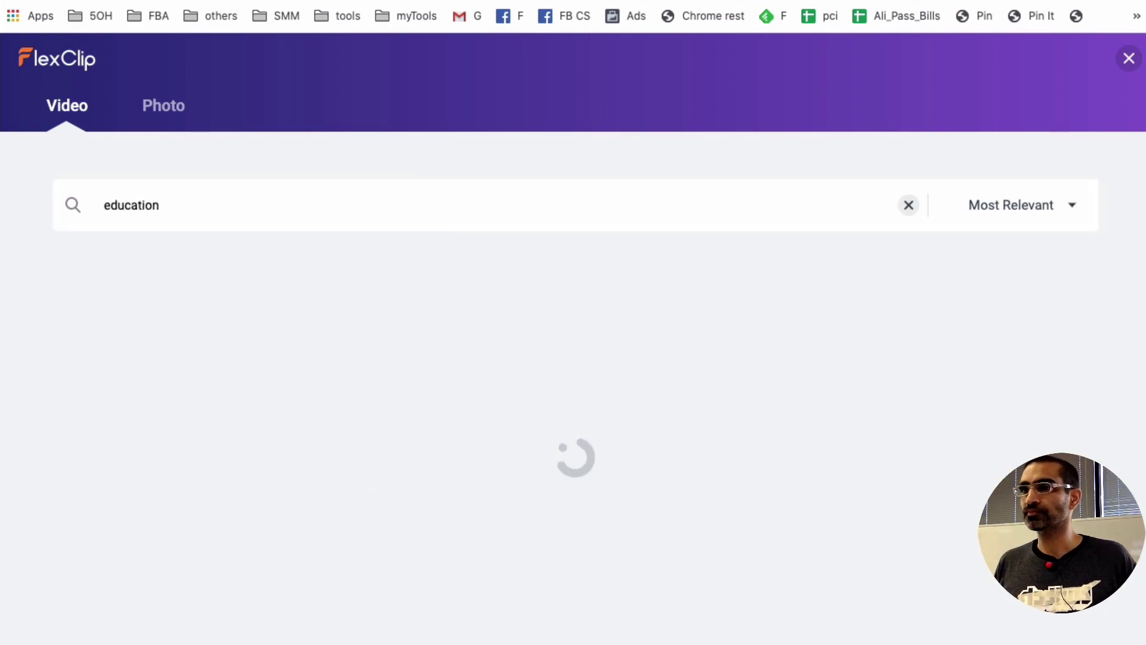
pyautogui.scroll(-10, 706, 361)
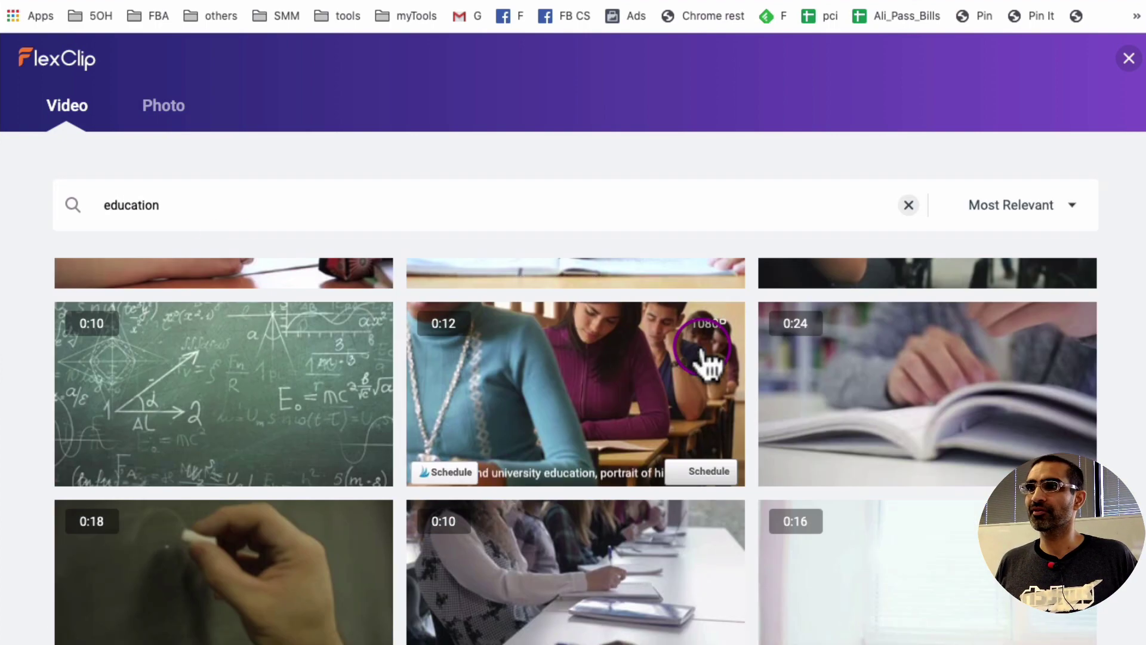
pyautogui.scroll(-6, 773, 346)
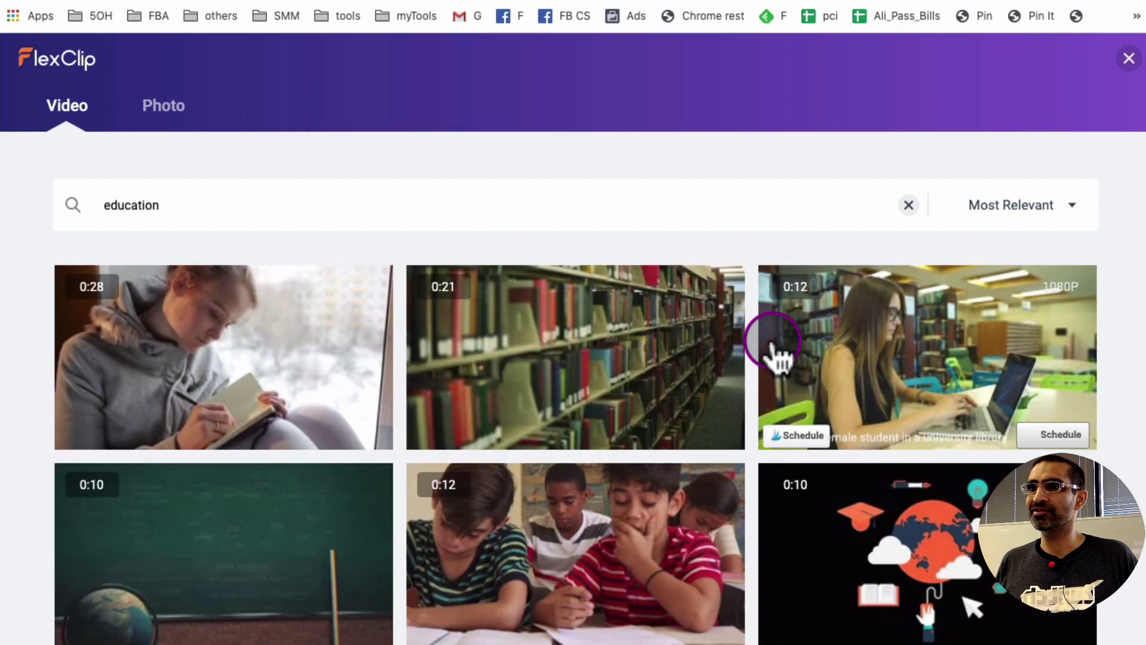
pyautogui.scroll(15, 773, 346)
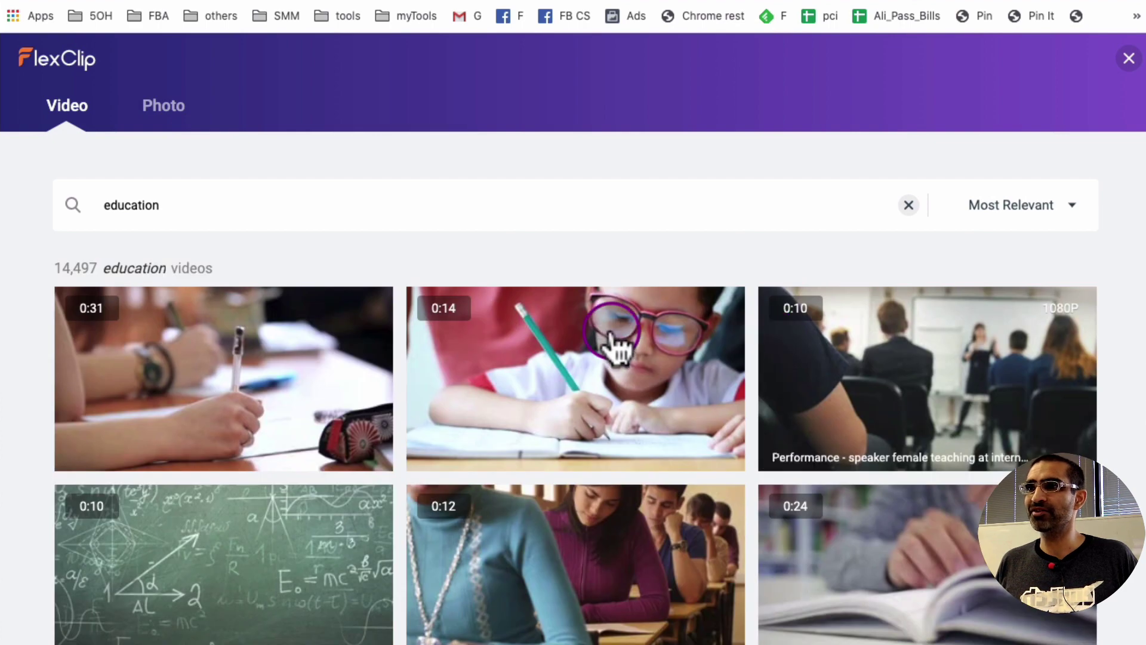
pyautogui.click(589, 342)
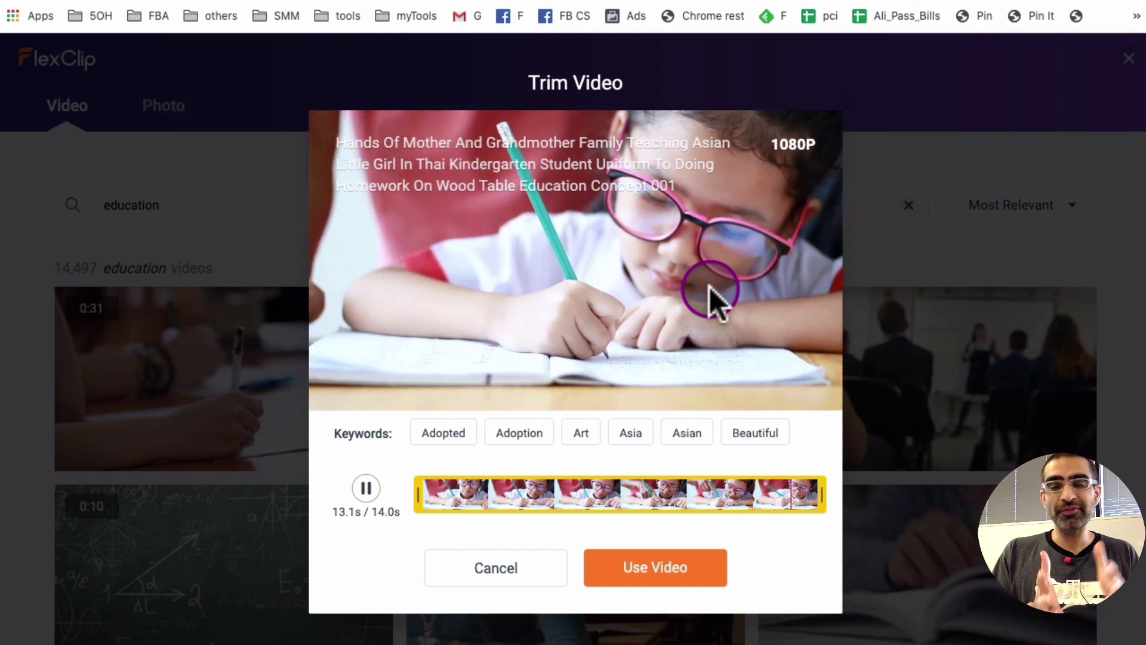
pyautogui.click(691, 572)
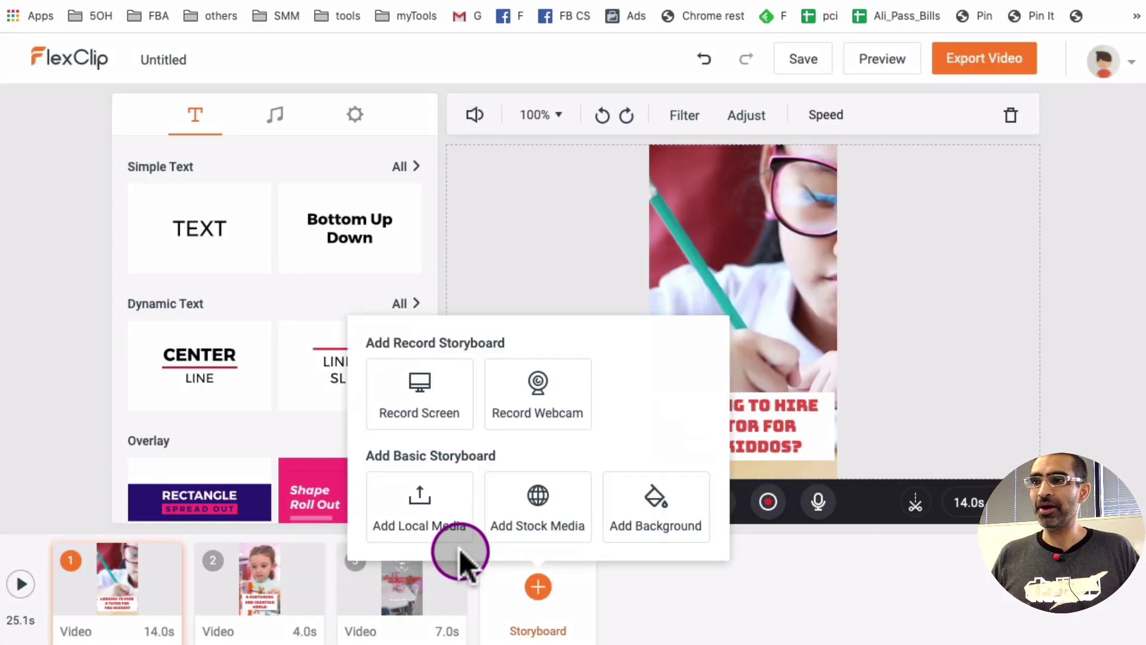
# - Shift the pencil clip within the vertical frame to center the girl's face above the caption
pyautogui.moveTo(114, 615)
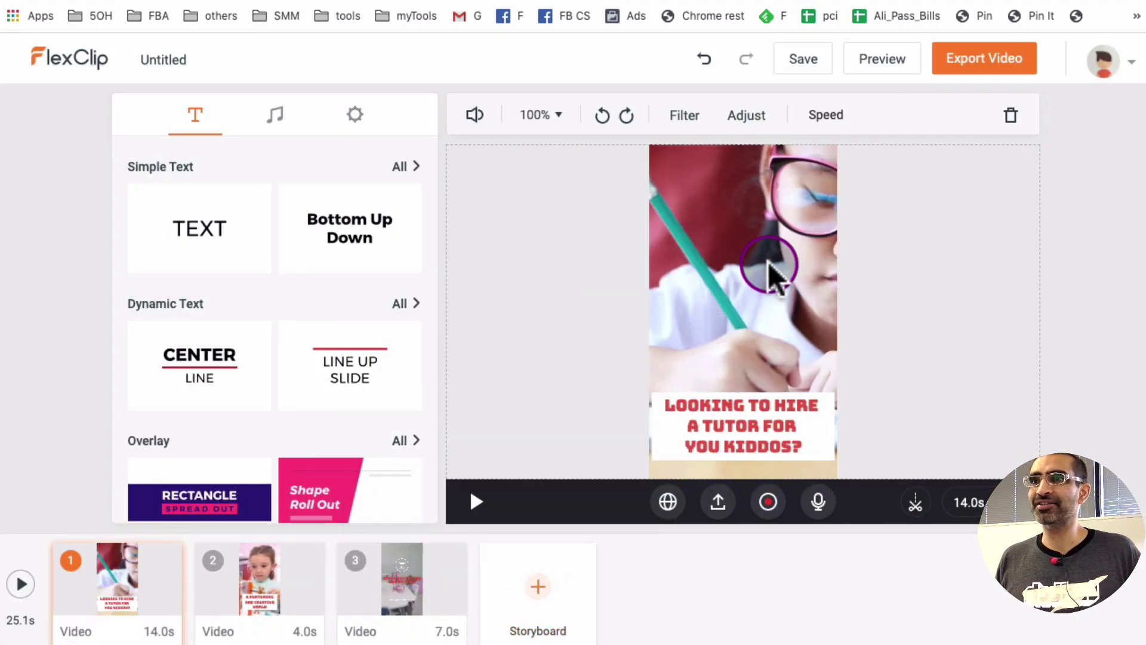
pyautogui.moveTo(766, 262); pyautogui.dragTo(742, 275)
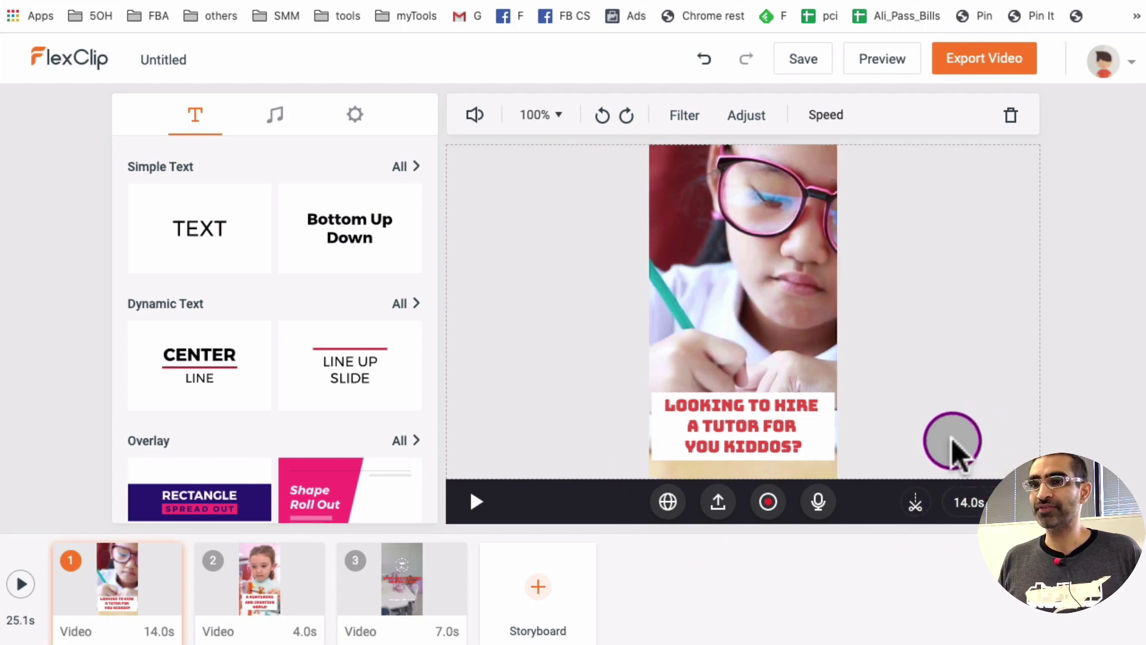
# - Trim scene 1's pencil clip to 4.1 seconds and play it back to check
pyautogui.click(970, 504)
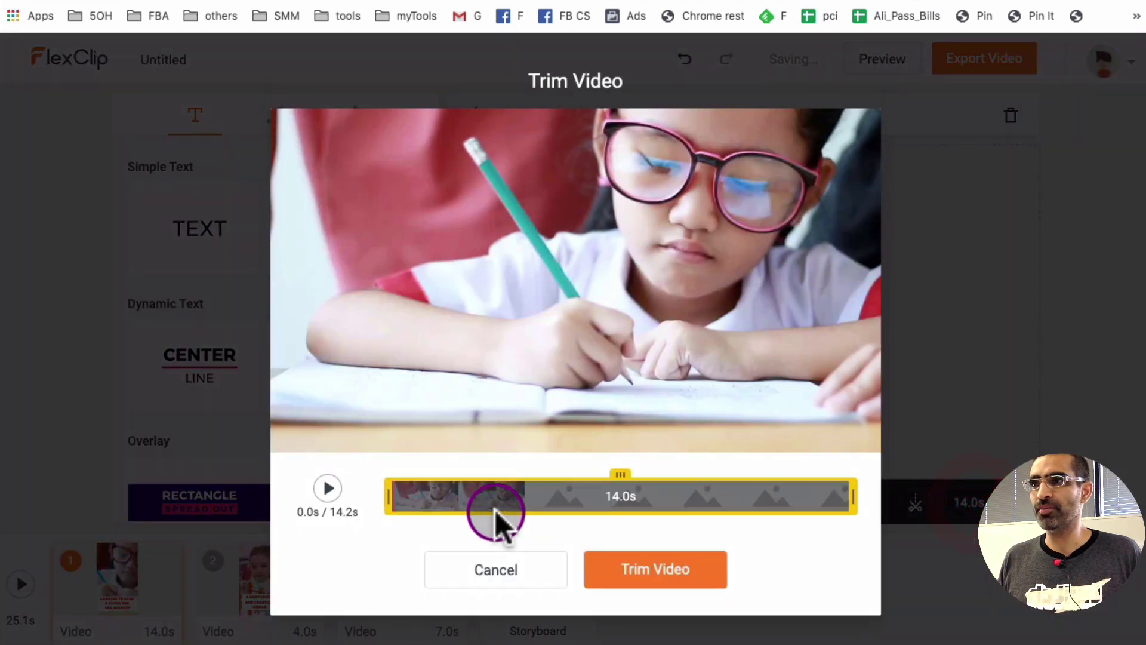
pyautogui.moveTo(848, 496); pyautogui.dragTo(524, 507)
pyautogui.click(657, 569)
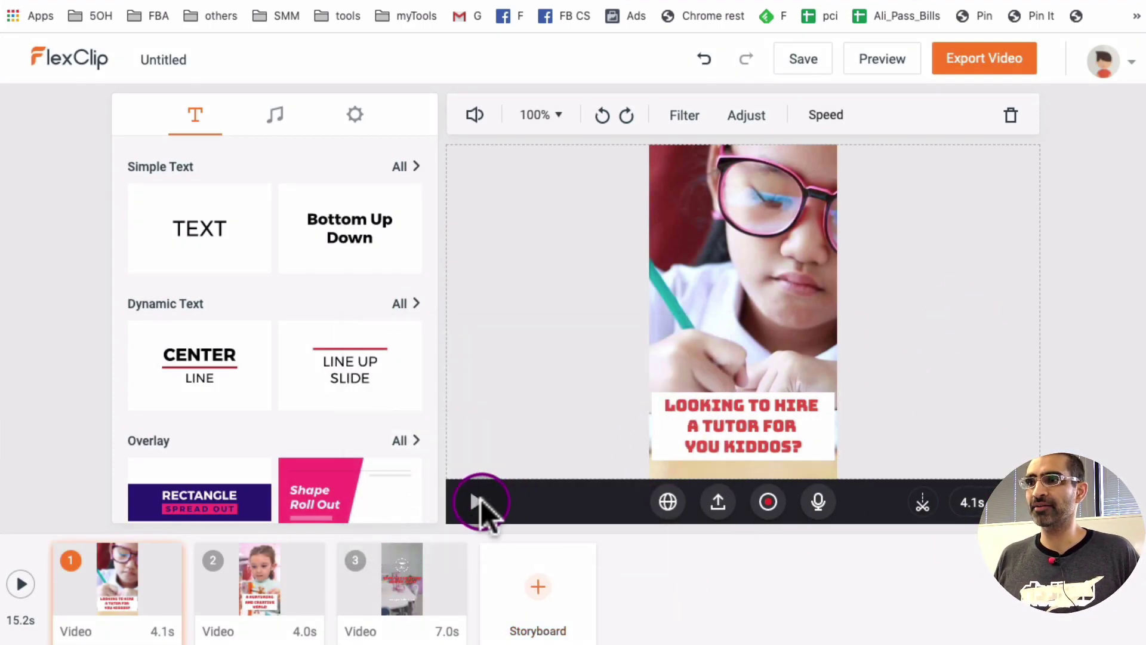
pyautogui.click(477, 505)
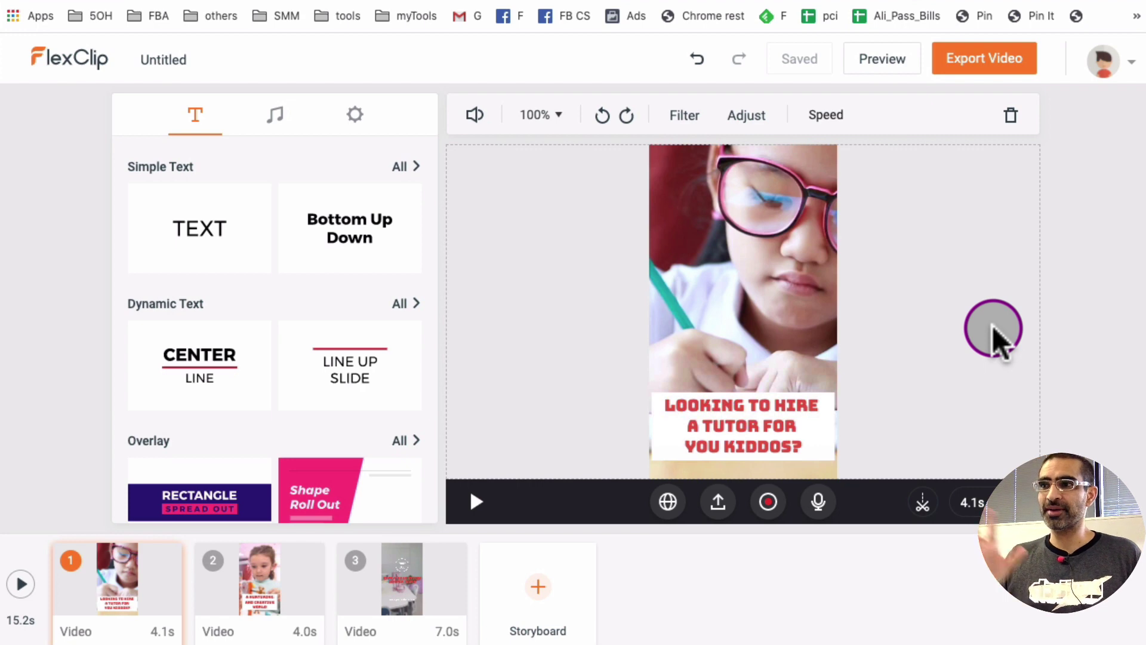
# - Switch to scene 2, preview it, then dismiss the file picker and stock photo library without adding media
pyautogui.click(267, 558)
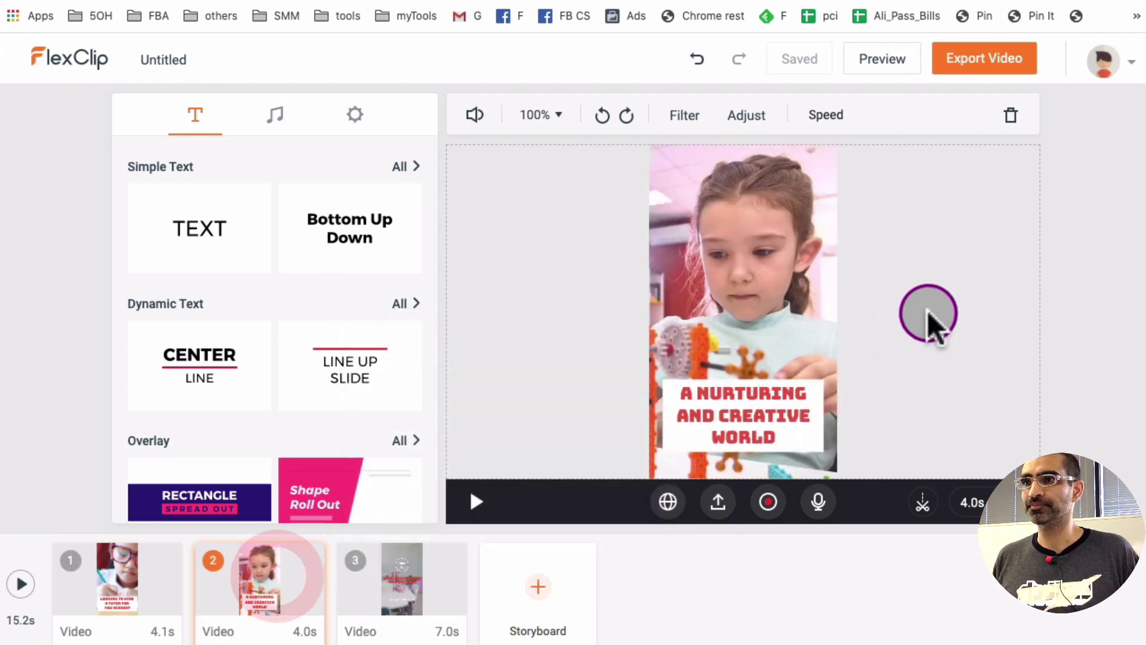
pyautogui.click(477, 502)
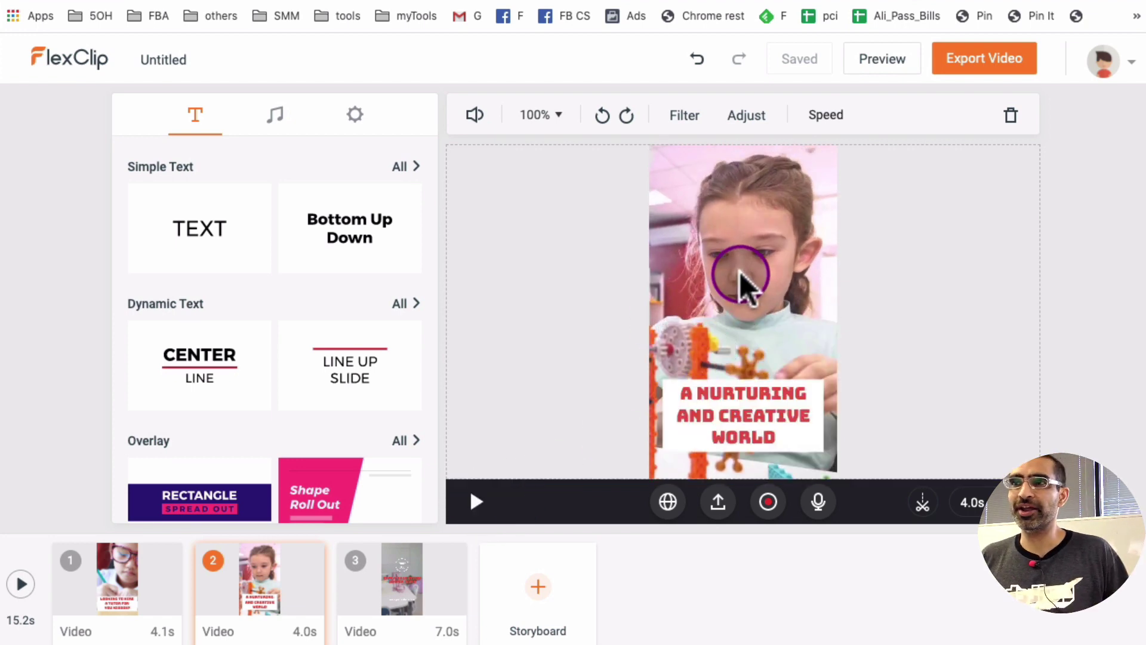
pyautogui.click(724, 517)
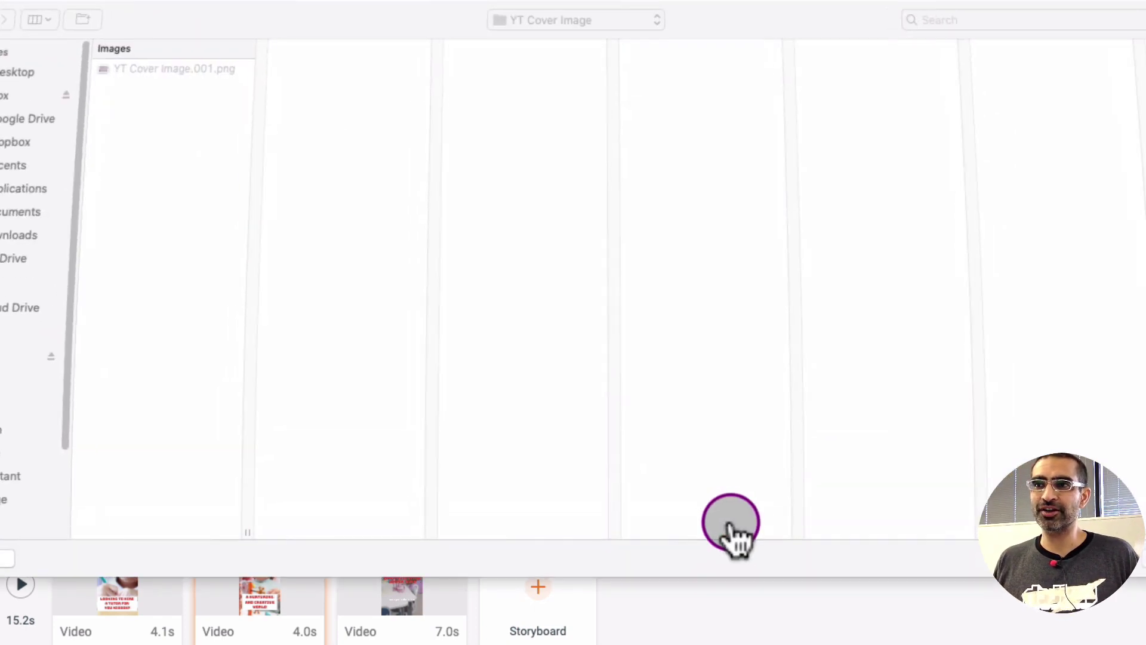
pyautogui.press('Escape')
pyautogui.click(670, 524)
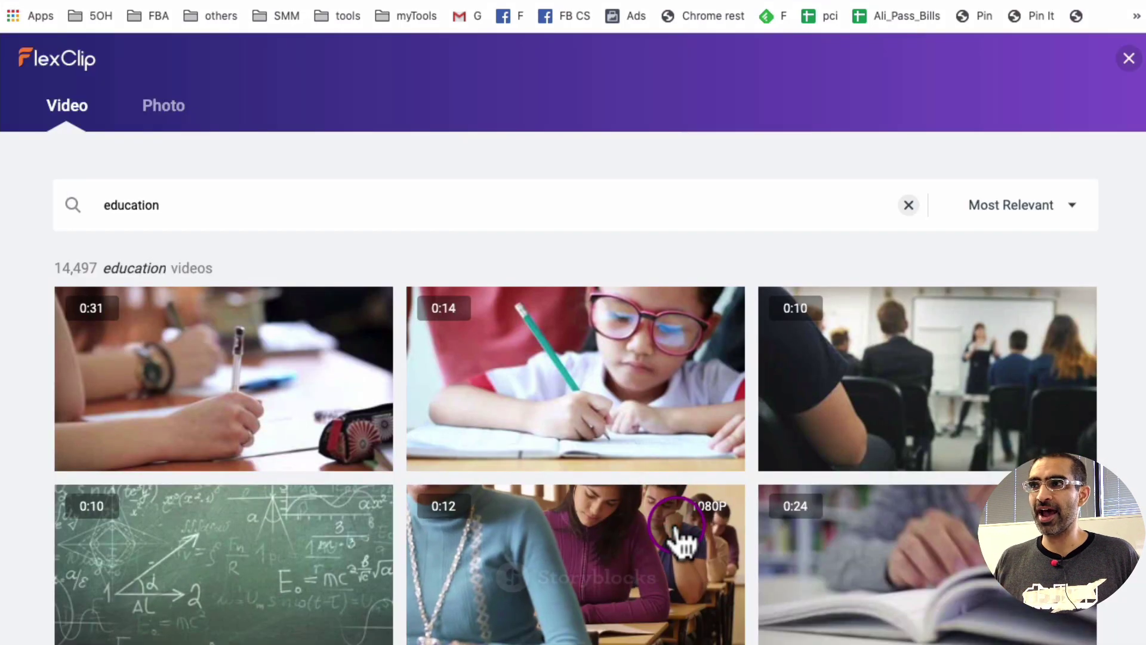
pyautogui.click(354, 209)
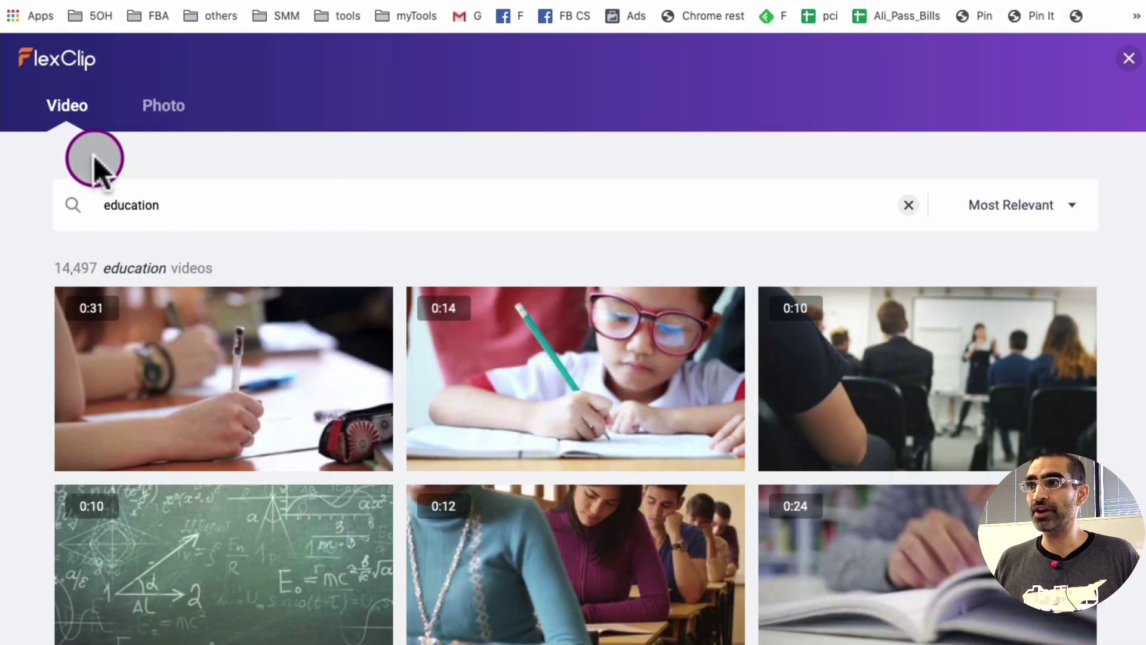
pyautogui.click(186, 114)
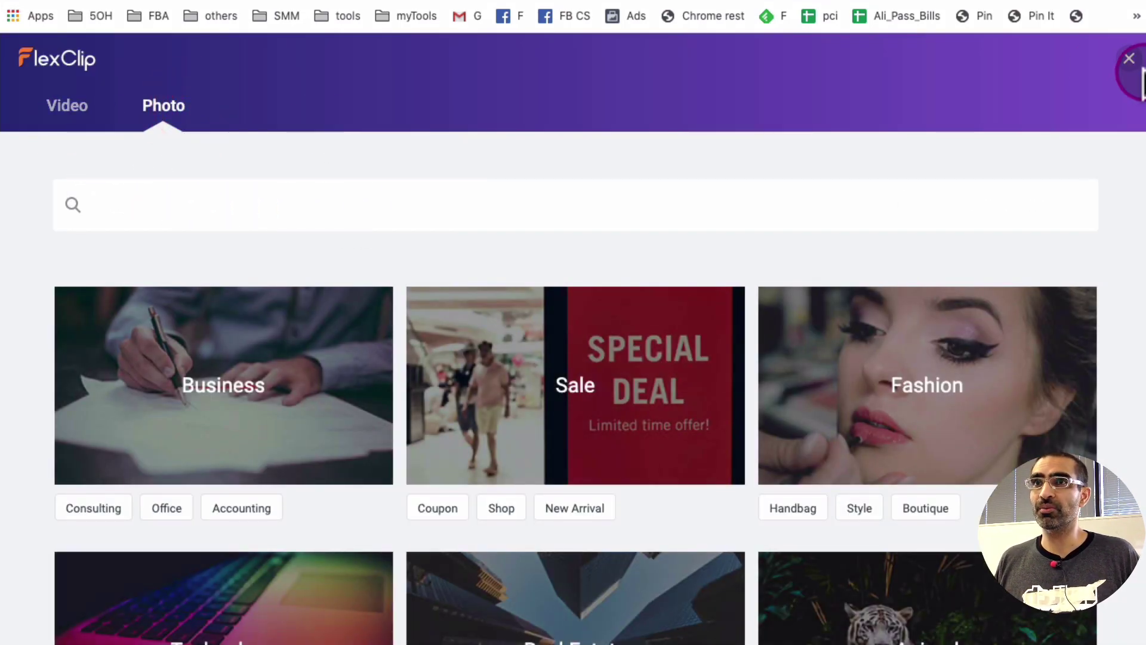
pyautogui.click(1128, 58)
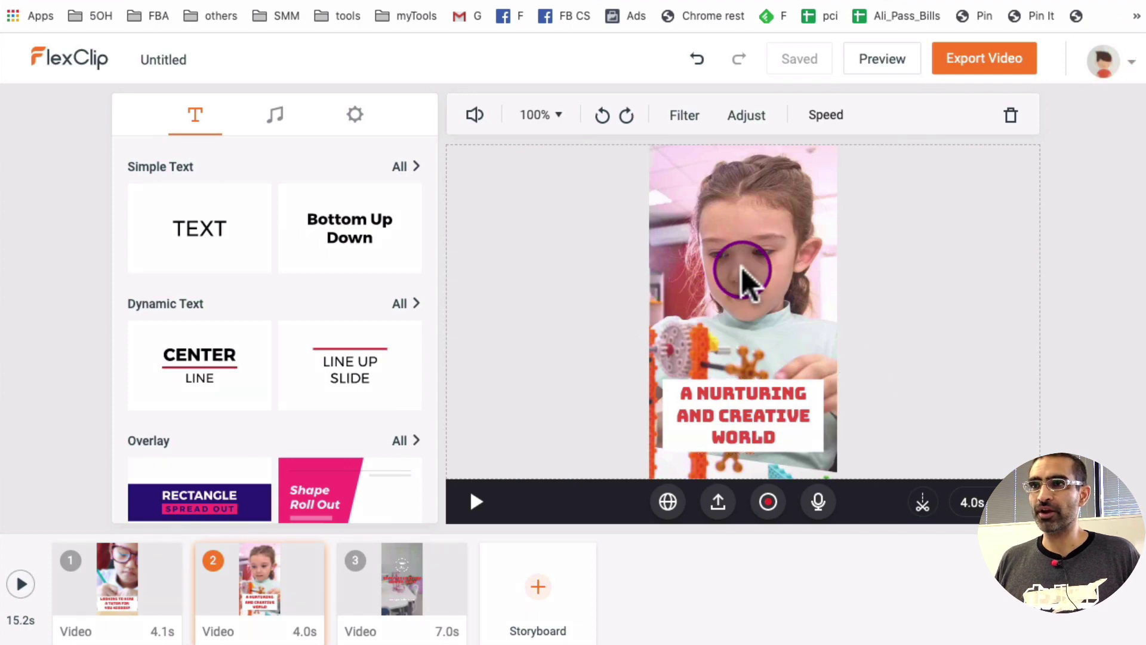
# - Change scene 2's caption to 'Tutoring Starting at $15/hr' on three lines and nudge it lower
pyautogui.click(767, 409)
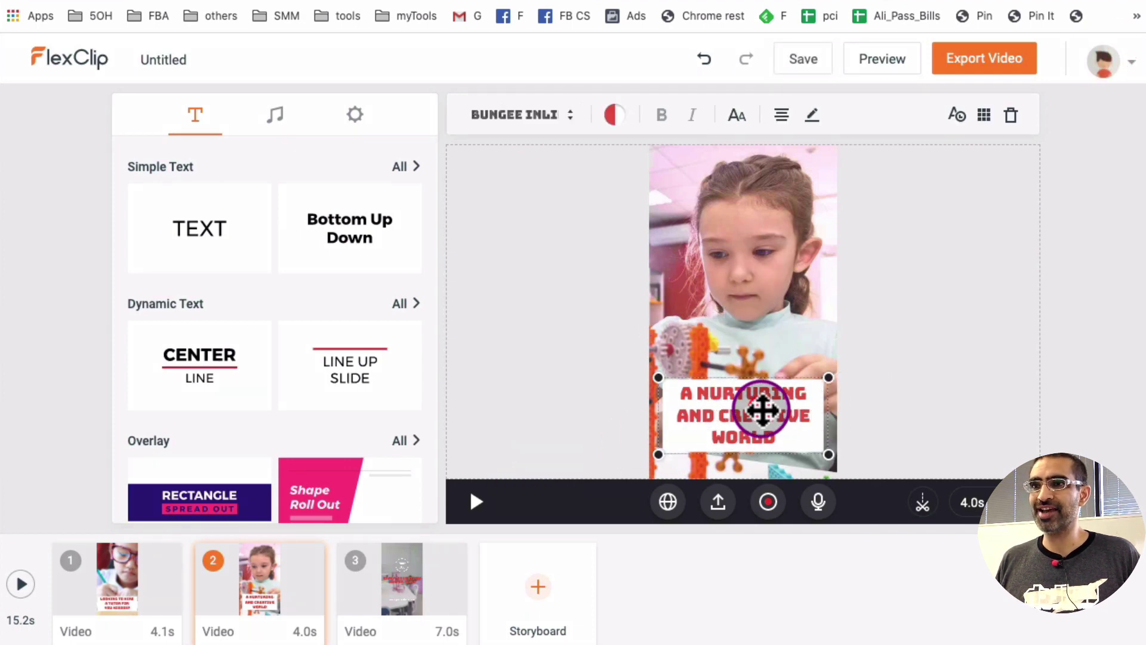
pyautogui.click(764, 408)
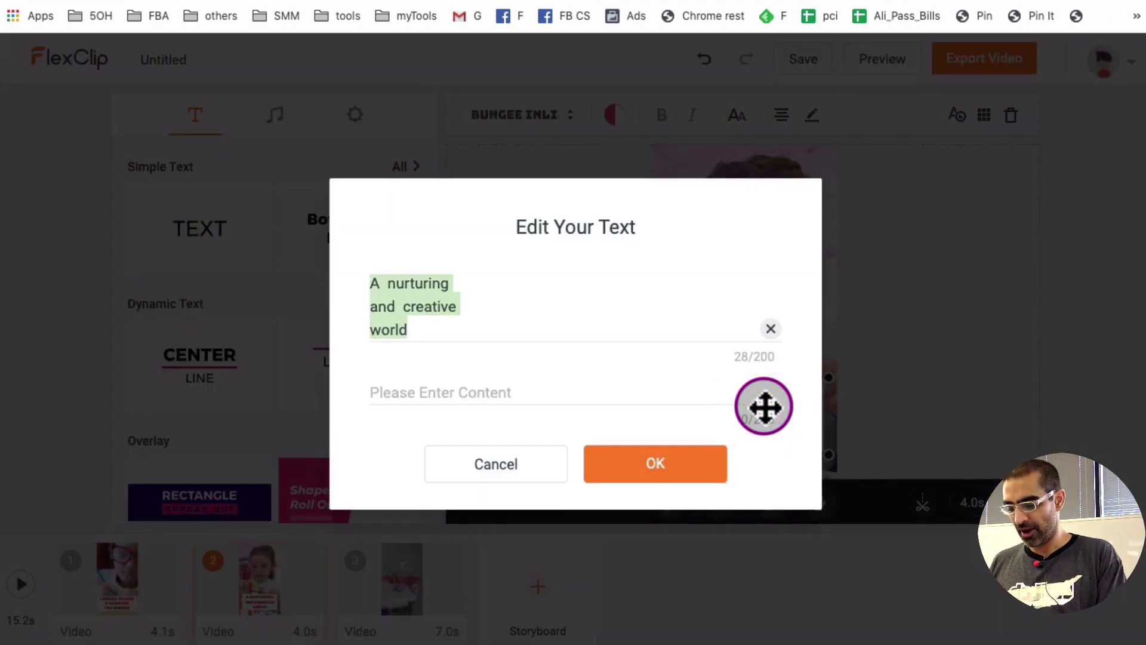
pyautogui.write('F')
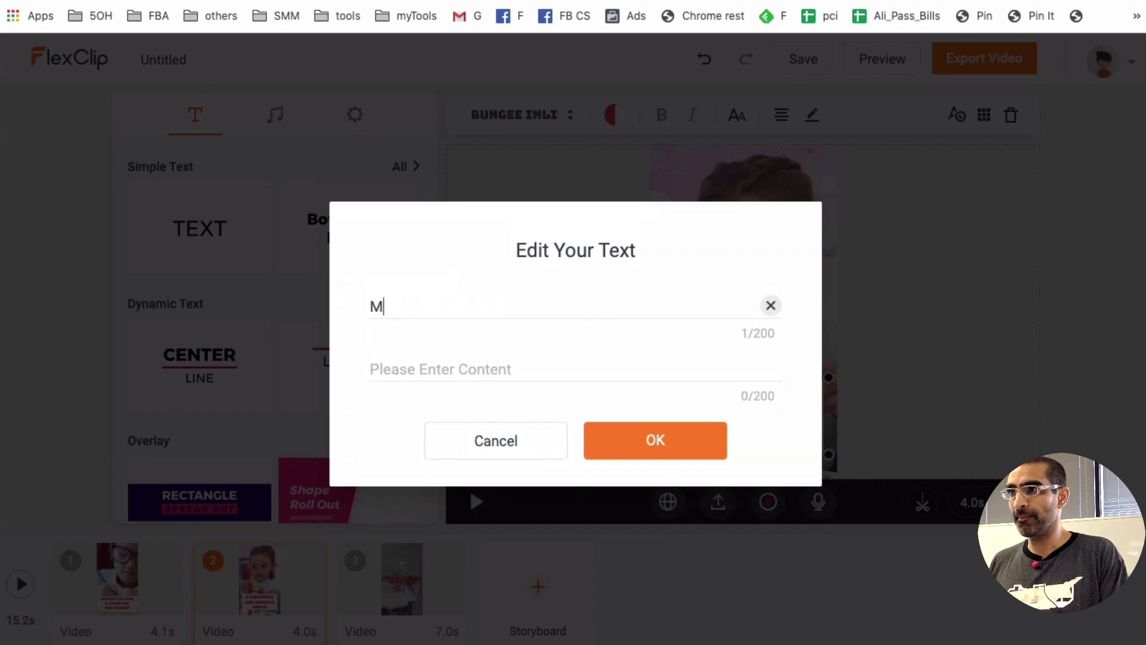
pyautogui.press('BackSpace')
pyautogui.press('BackSpace')
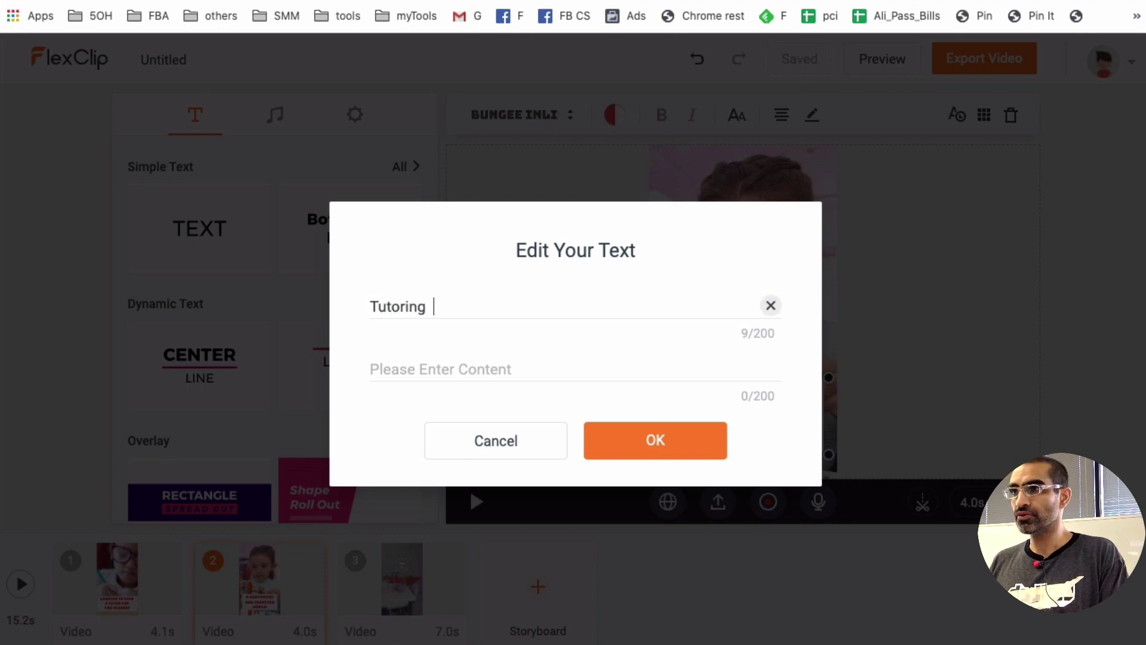
pyautogui.write('Starting')
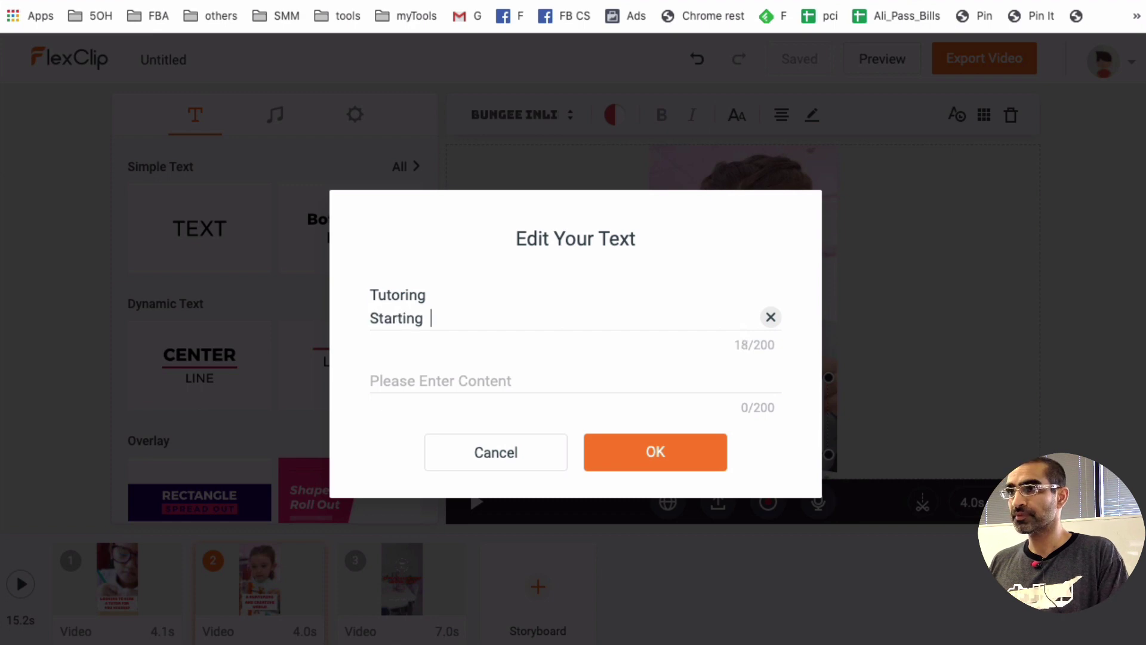
pyautogui.write(' at')
pyautogui.press('Return')
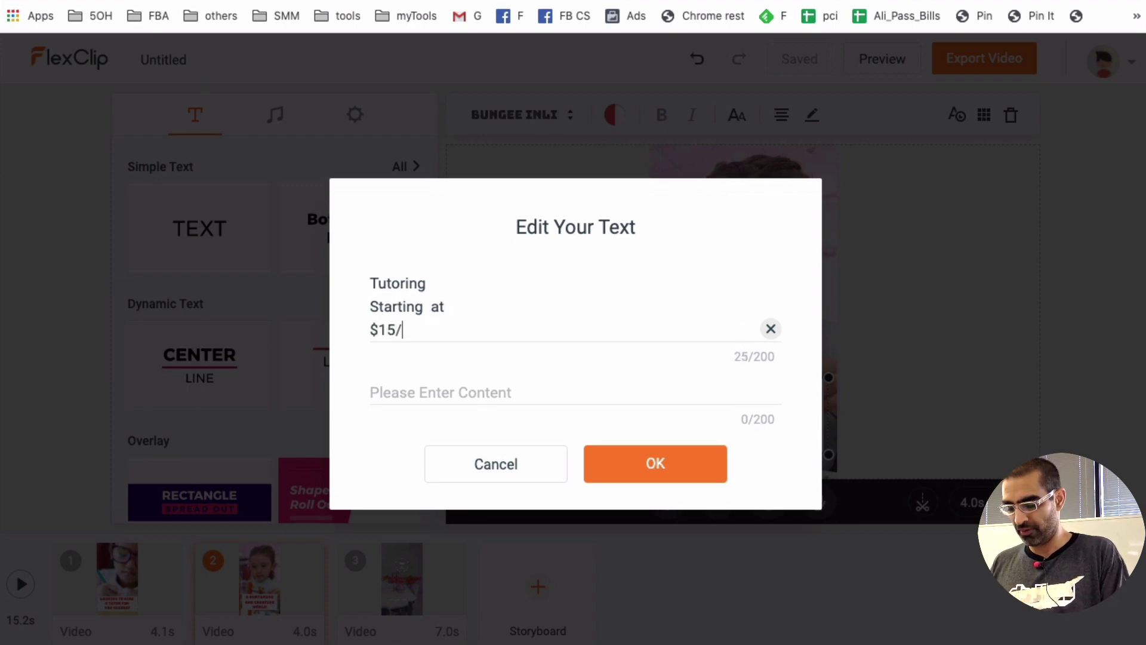
pyautogui.click(700, 480)
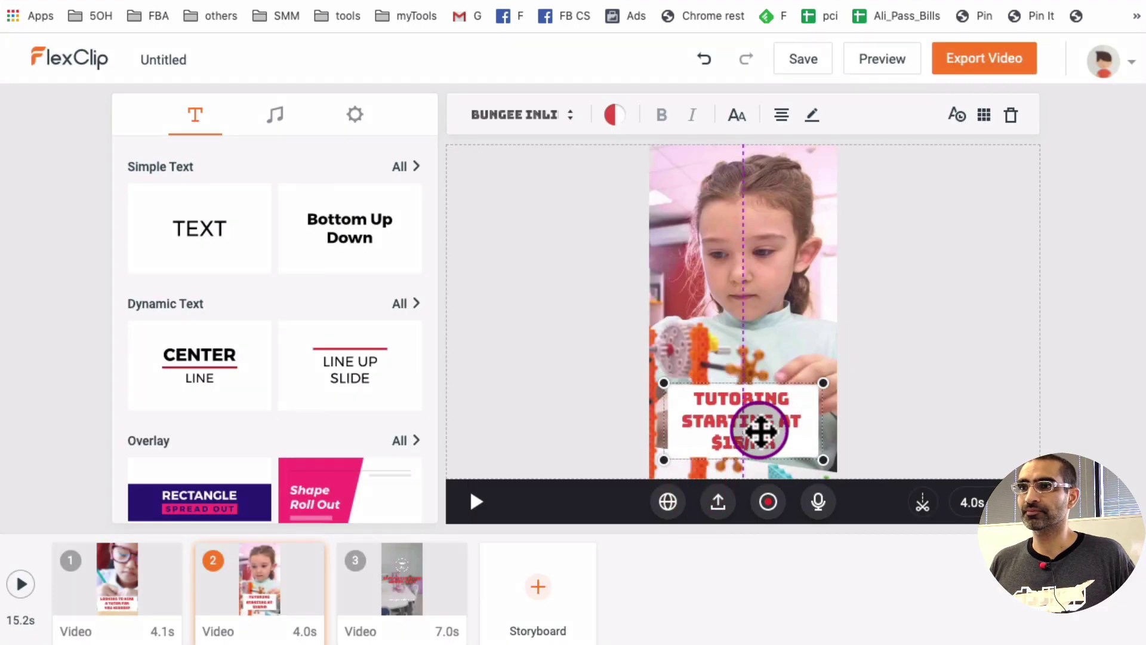
pyautogui.moveTo(760, 430); pyautogui.dragTo(760, 443)
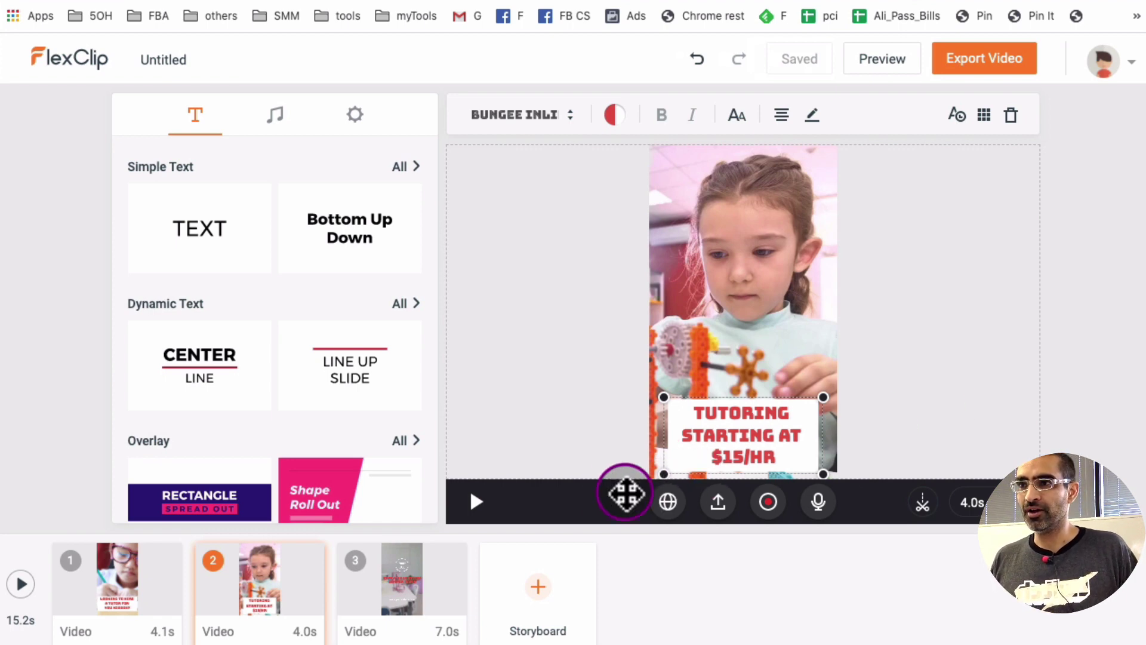
# - Add a thumbs-up widget to scene 2 at the caption's top-left corner and preview it
pyautogui.click(495, 504)
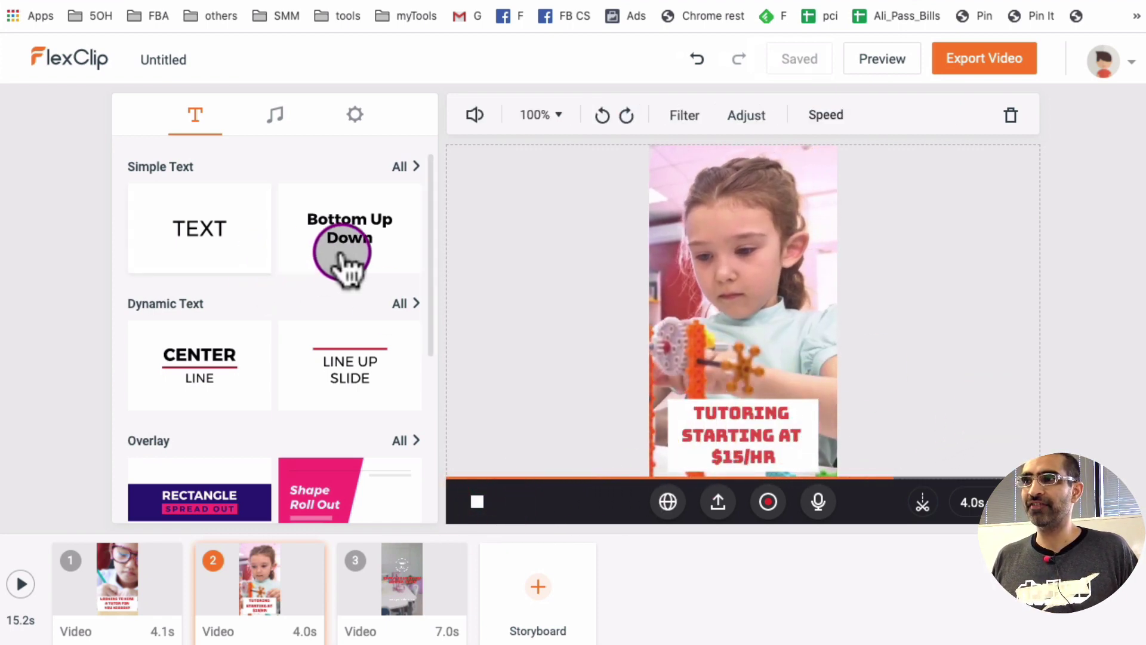
pyautogui.scroll(-2, 392, 254)
pyautogui.scroll(-3, 391, 254)
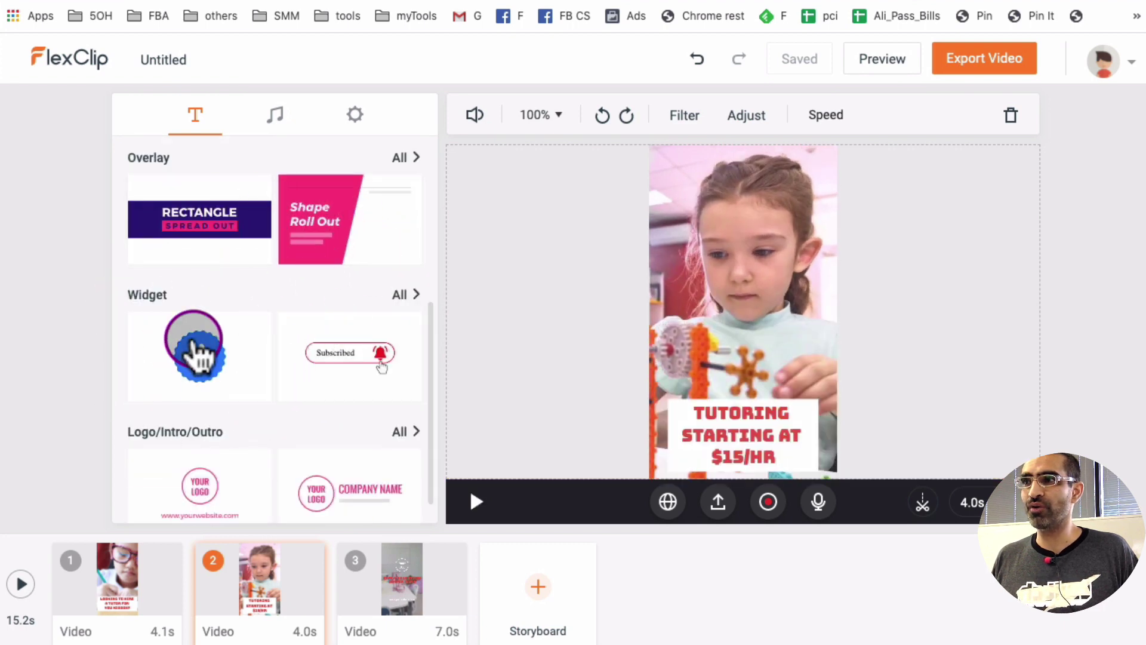
pyautogui.moveTo(191, 347); pyautogui.dragTo(690, 201)
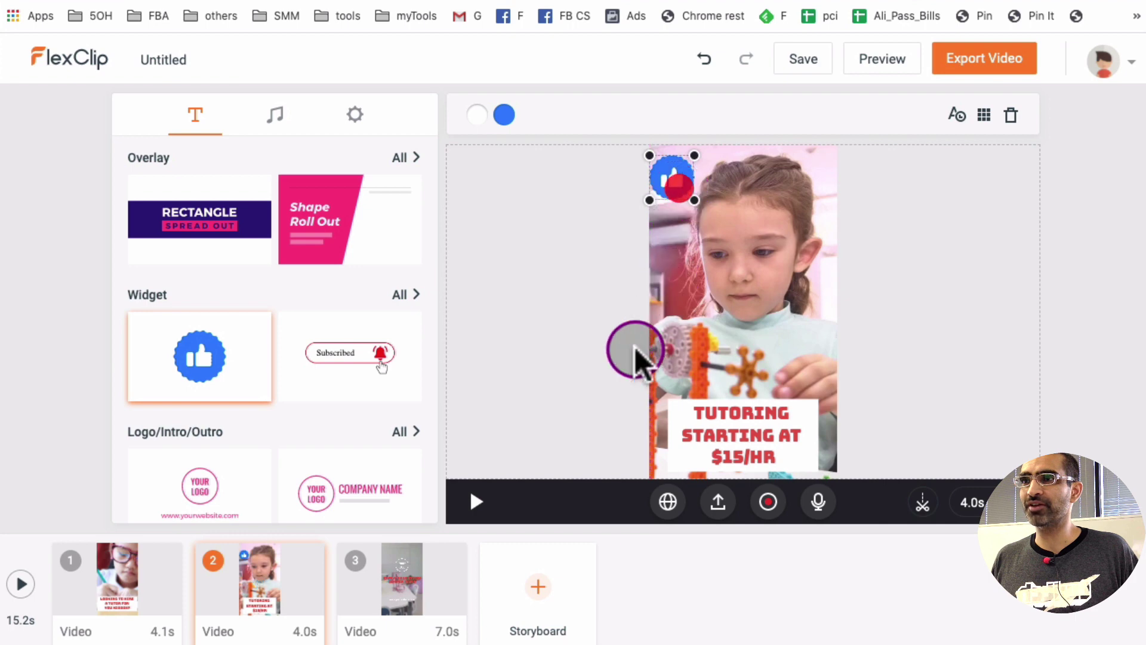
pyautogui.click(475, 503)
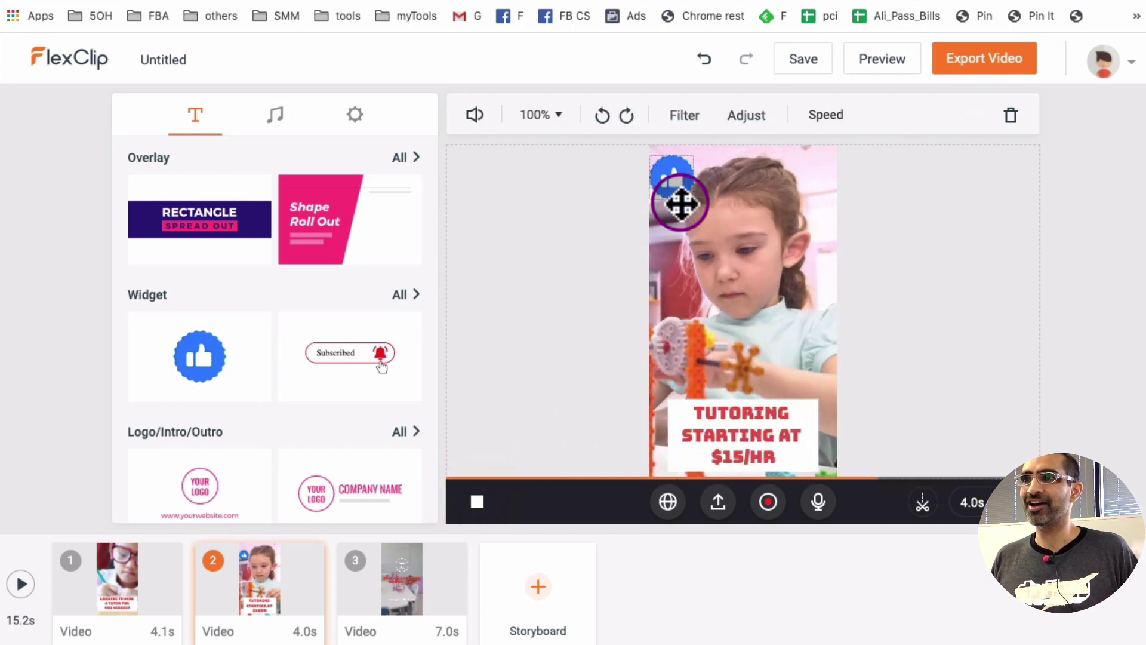
pyautogui.moveTo(681, 203); pyautogui.dragTo(683, 396)
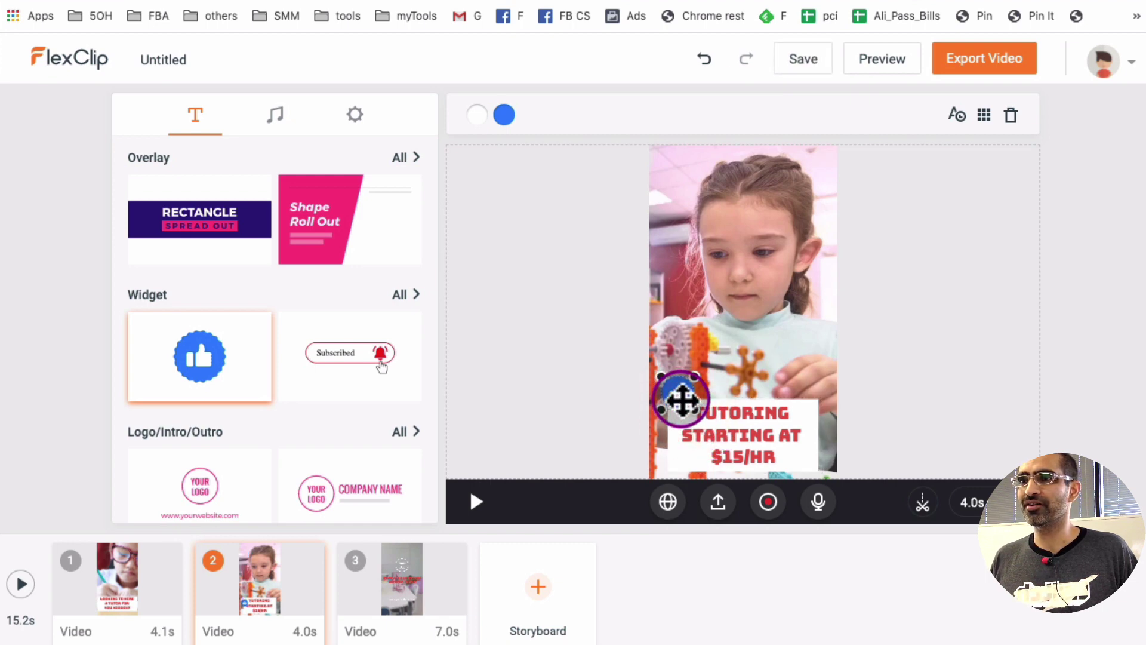
pyautogui.click(476, 502)
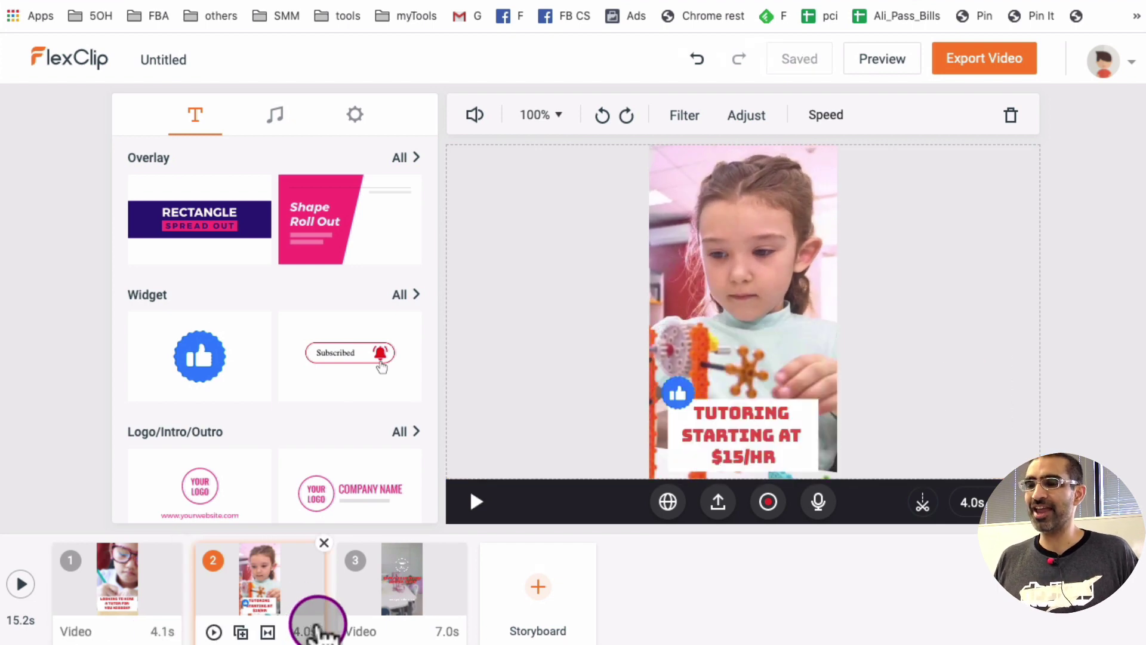
# - Open scene 3 and delete its logo, center-name caption and website text overlays
pyautogui.click(397, 578)
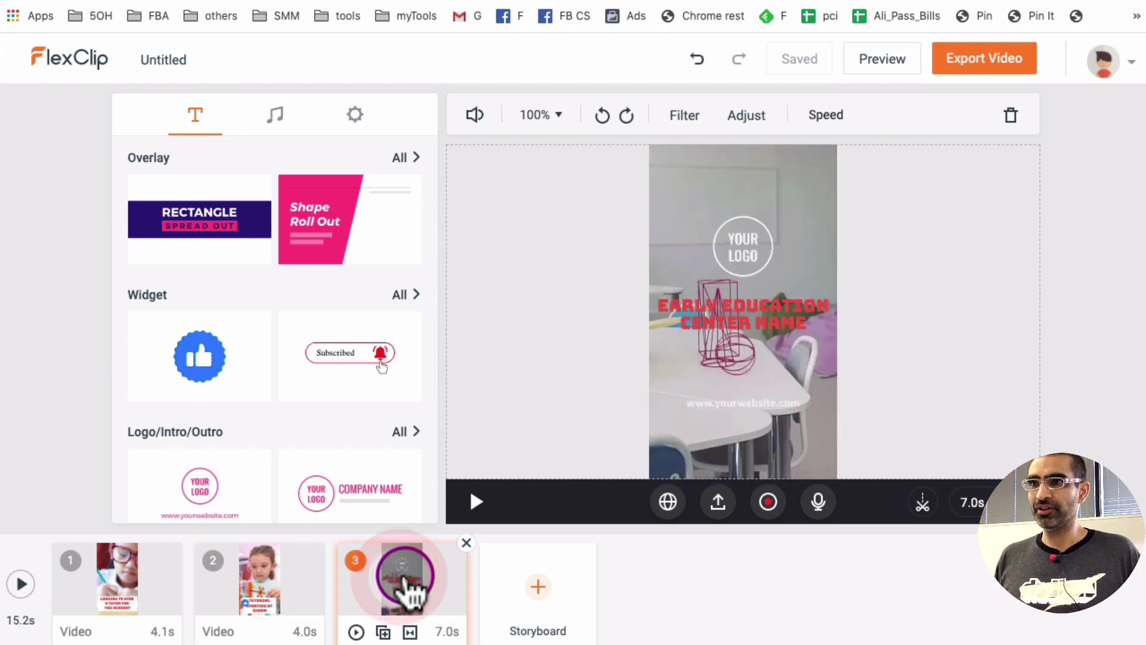
pyautogui.click(1014, 312)
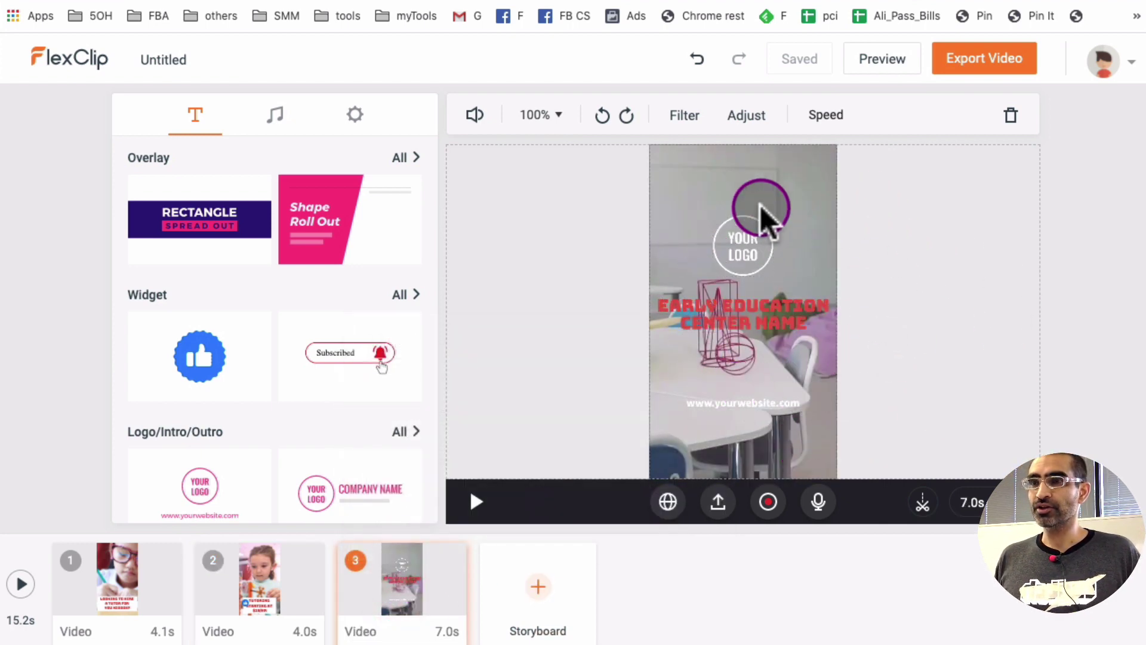
pyautogui.moveTo(752, 241); pyautogui.dragTo(752, 216)
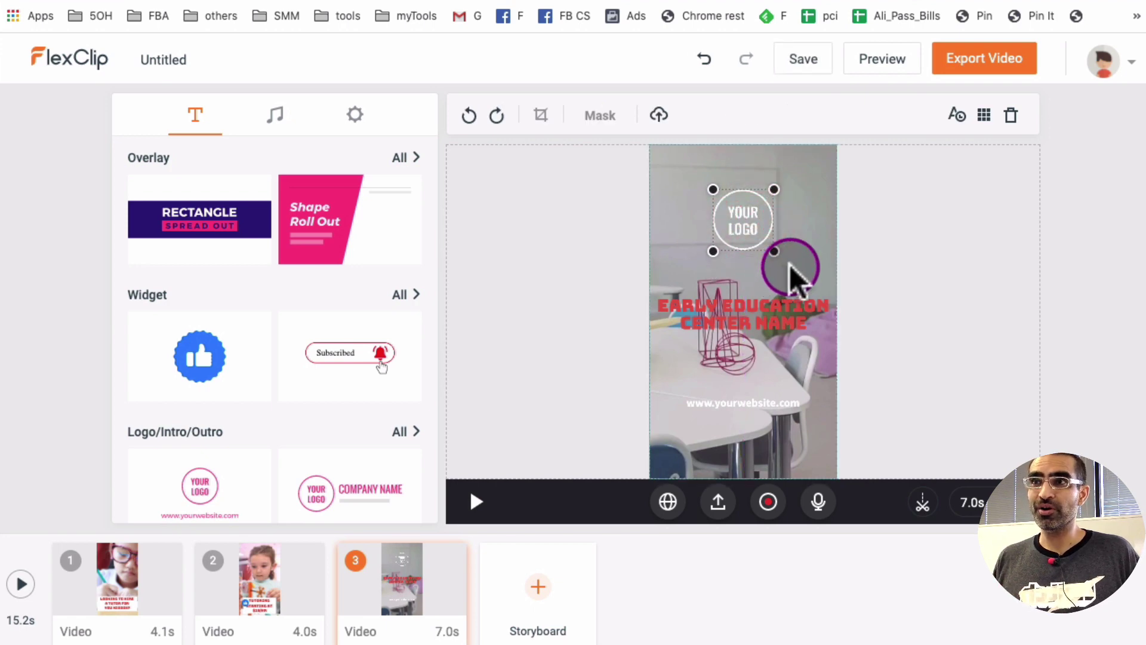
pyautogui.scroll(-1, 362, 406)
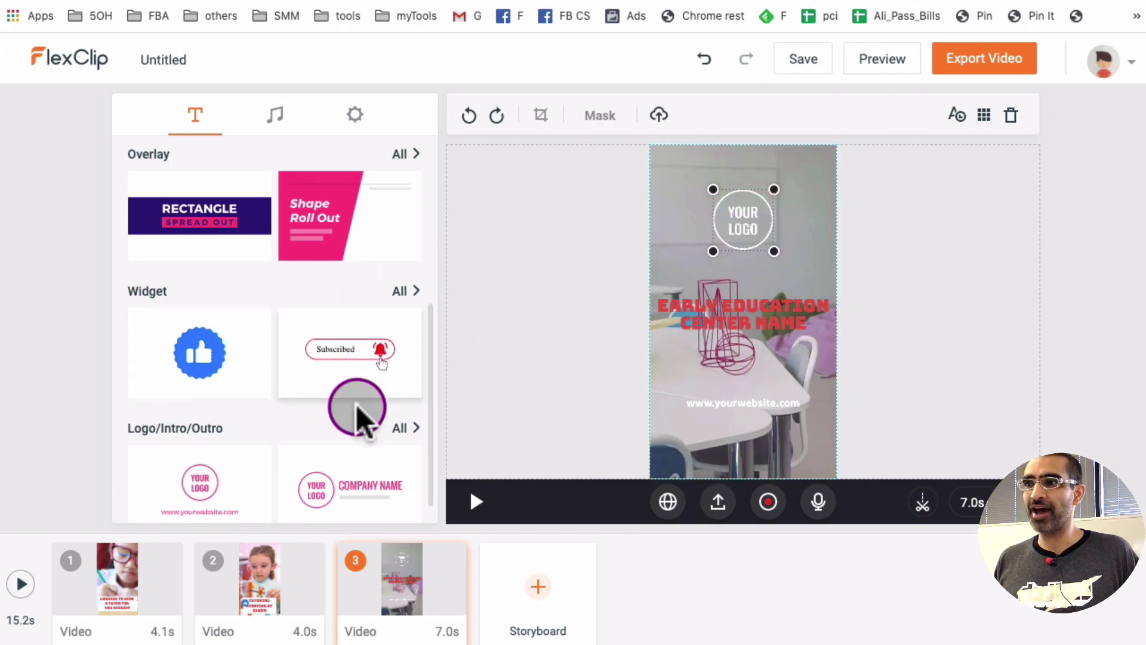
pyautogui.scroll(-1, 357, 412)
pyautogui.click(784, 277)
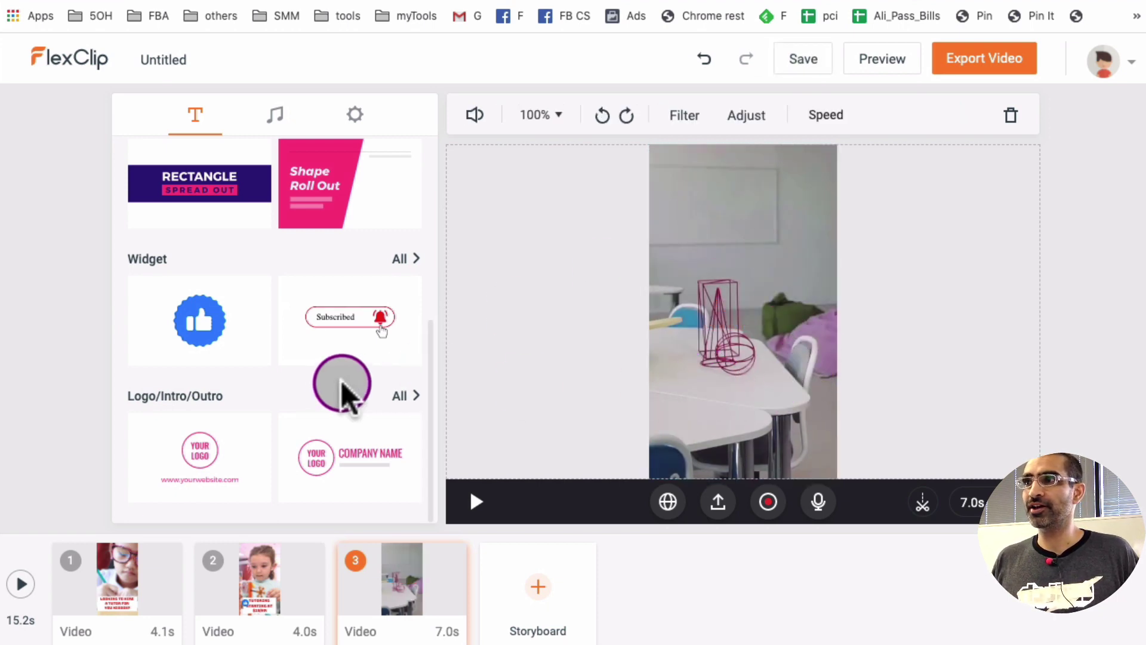
pyautogui.scroll(5, 295, 310)
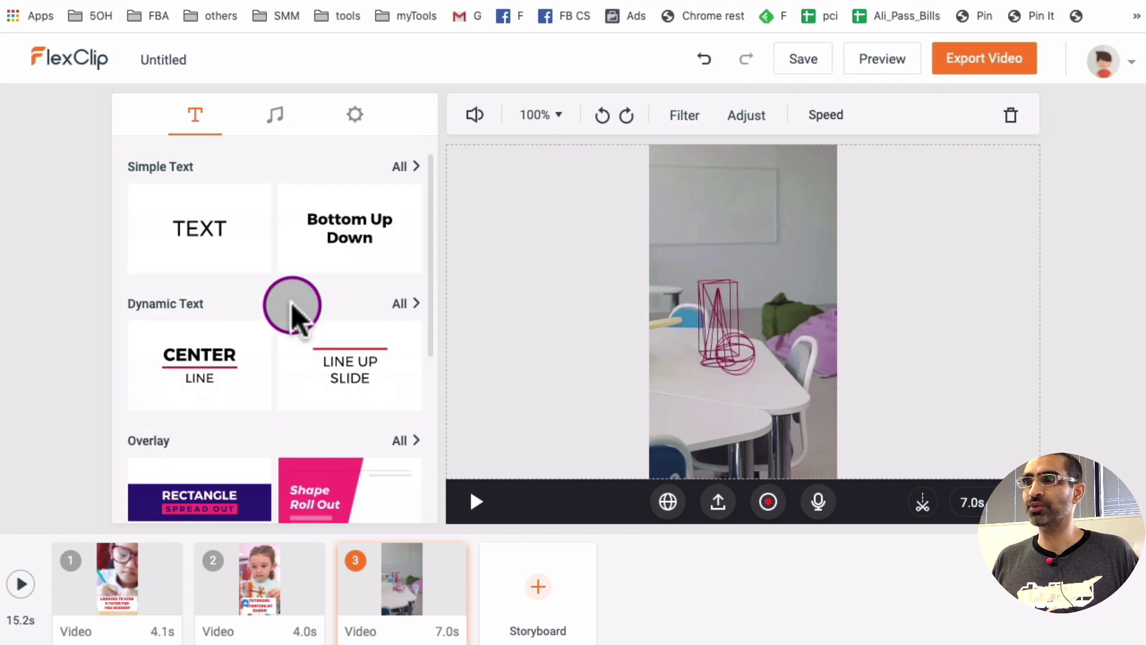
# - Add a Bottom Up Down title to scene 3 and move it up near the top
pyautogui.click(364, 236)
pyautogui.click(686, 325)
pyautogui.click(901, 325)
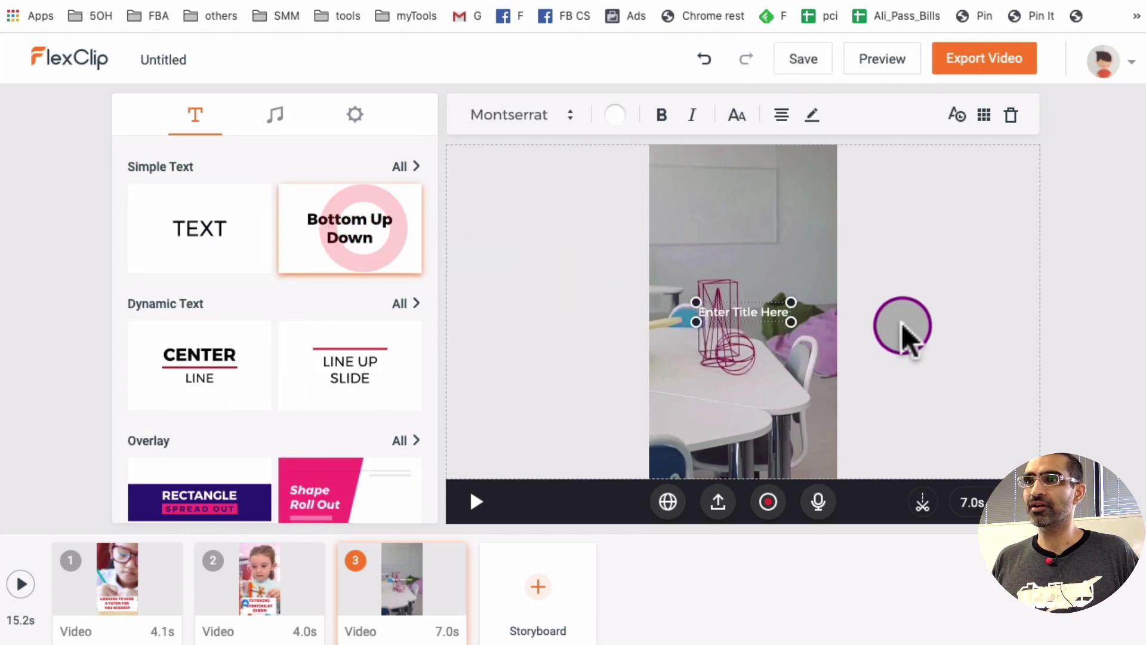
pyautogui.moveTo(723, 316); pyautogui.dragTo(728, 213)
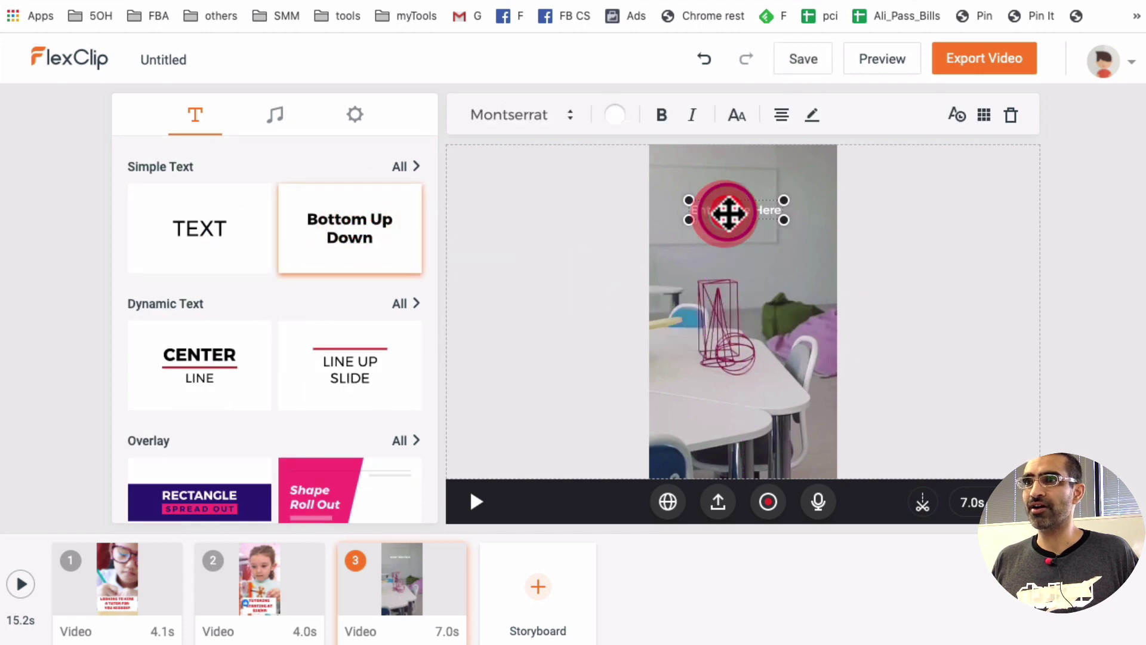
pyautogui.doubleClick(728, 213)
pyautogui.write('ww')
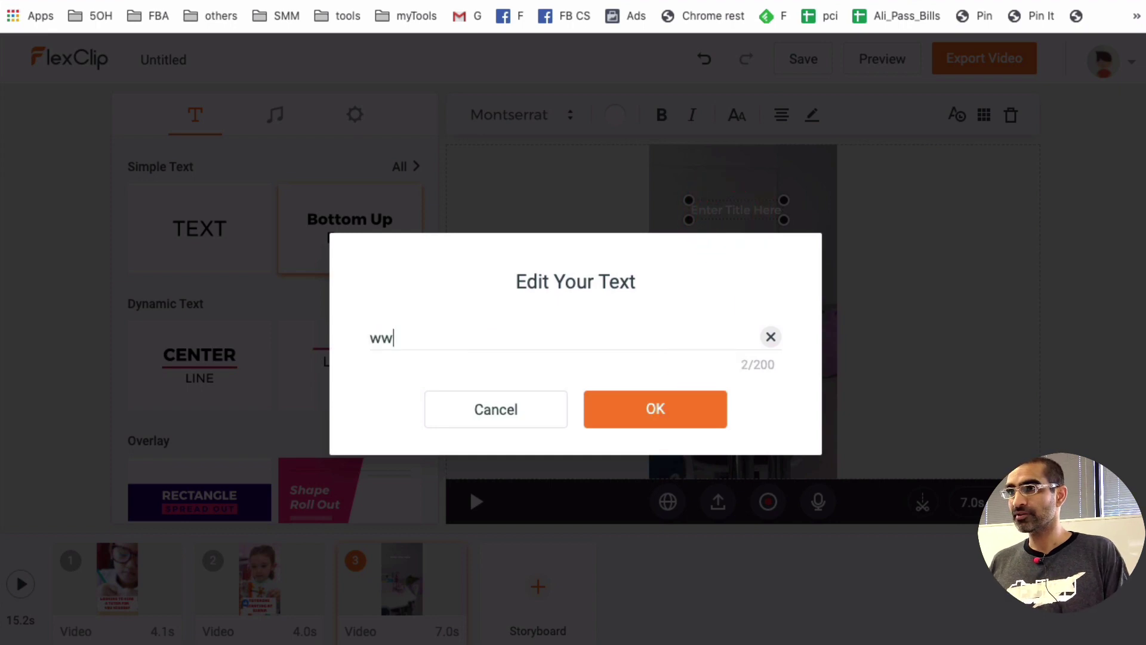
pyautogui.press('Return')
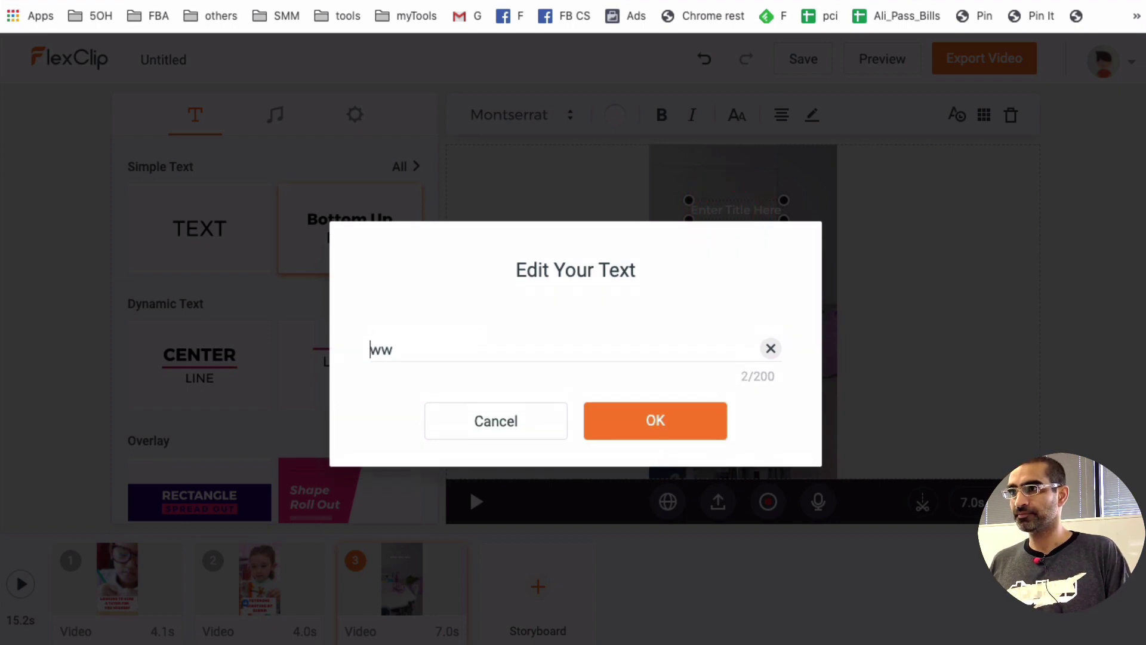
pyautogui.write('Call Us')
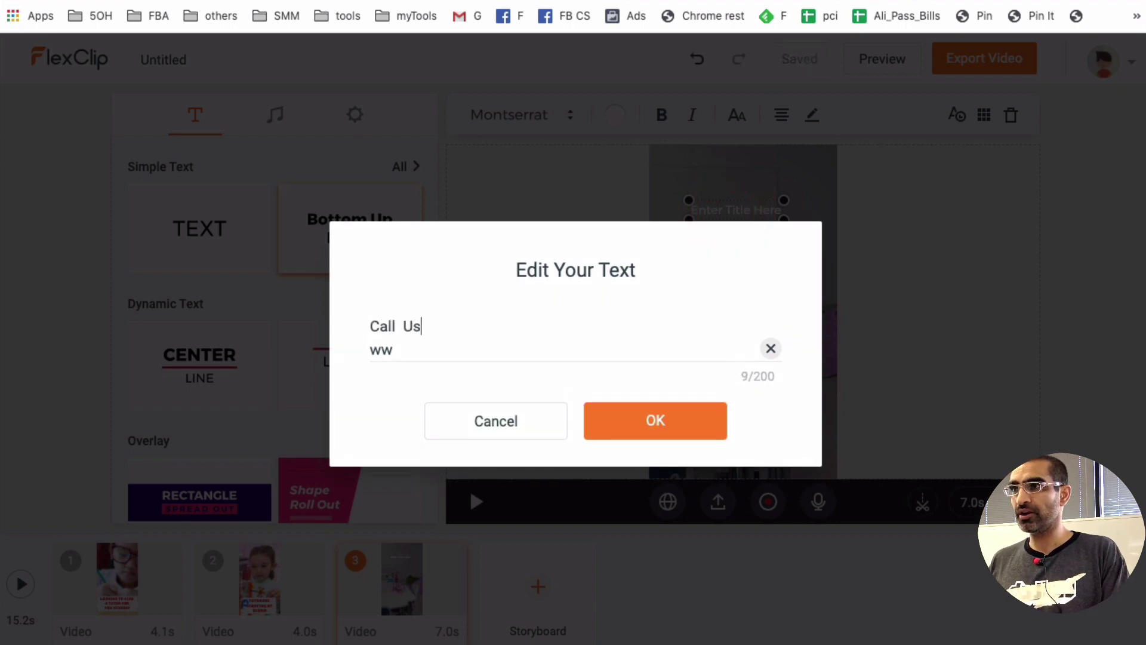
pyautogui.press('Return')
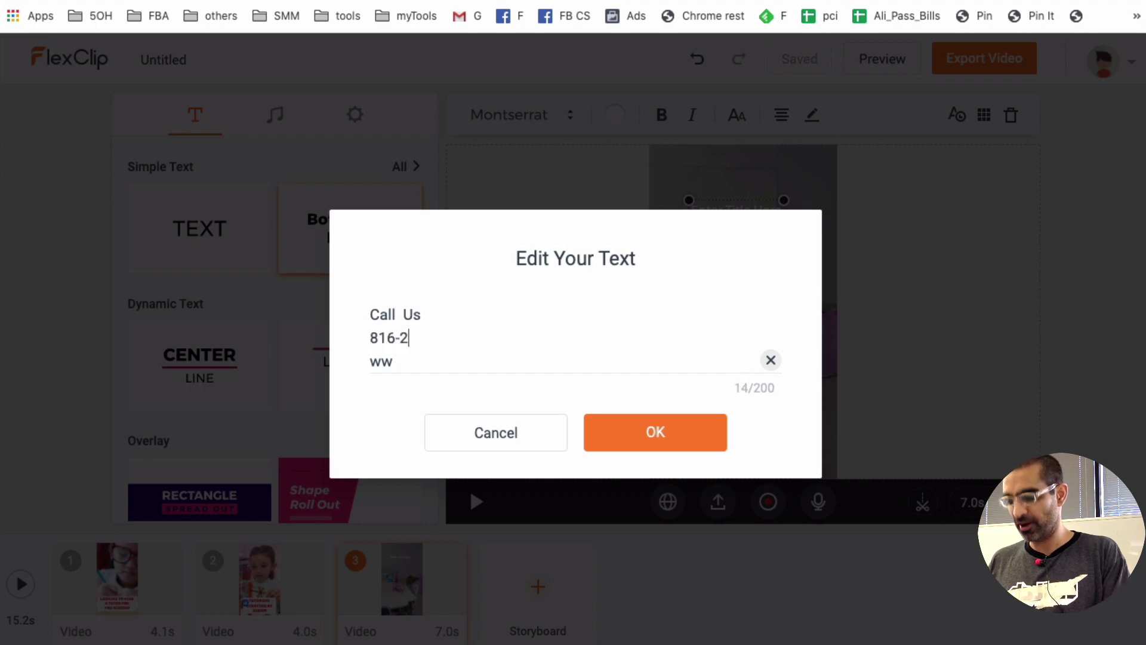
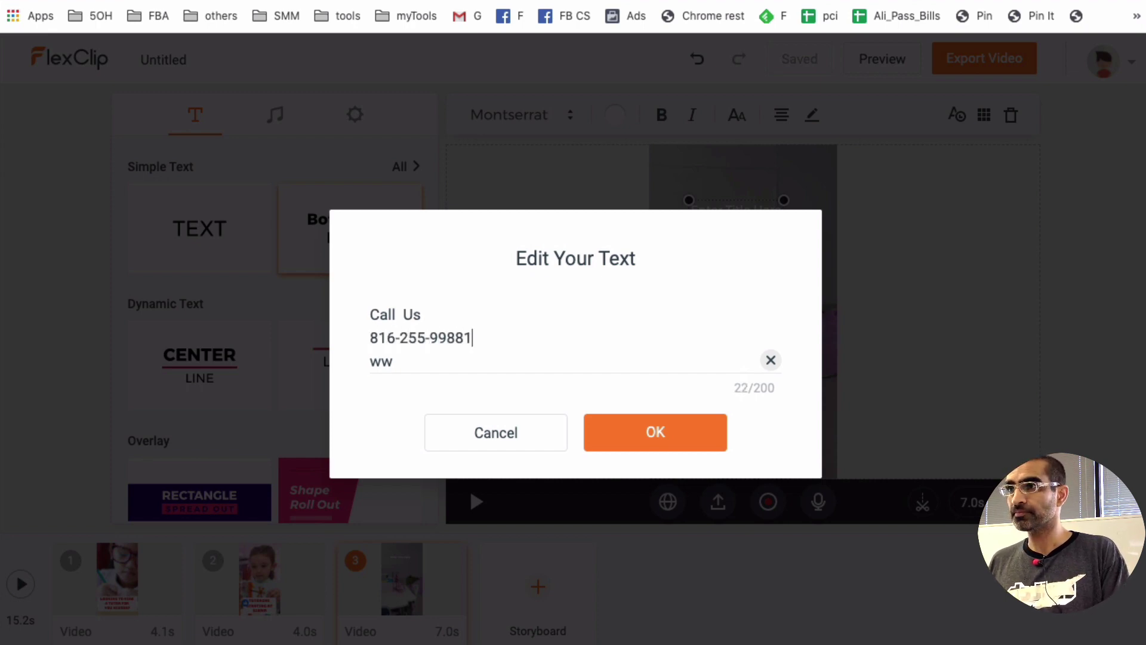
pyautogui.press('Down')
pyautogui.write('ww')
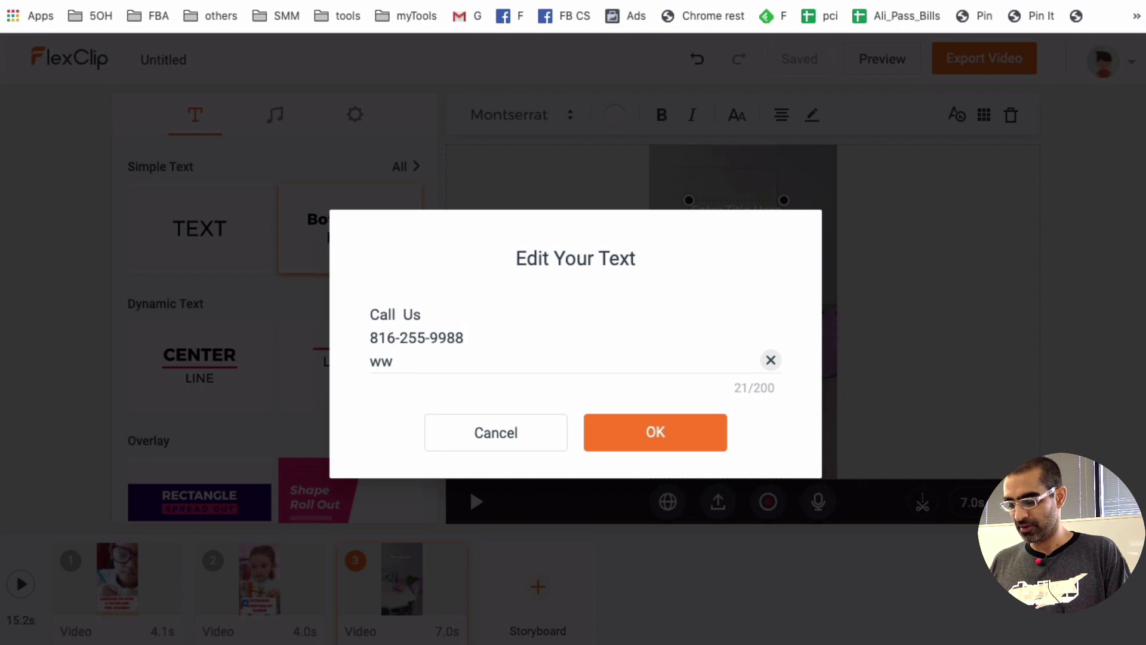
pyautogui.write('w.ab')
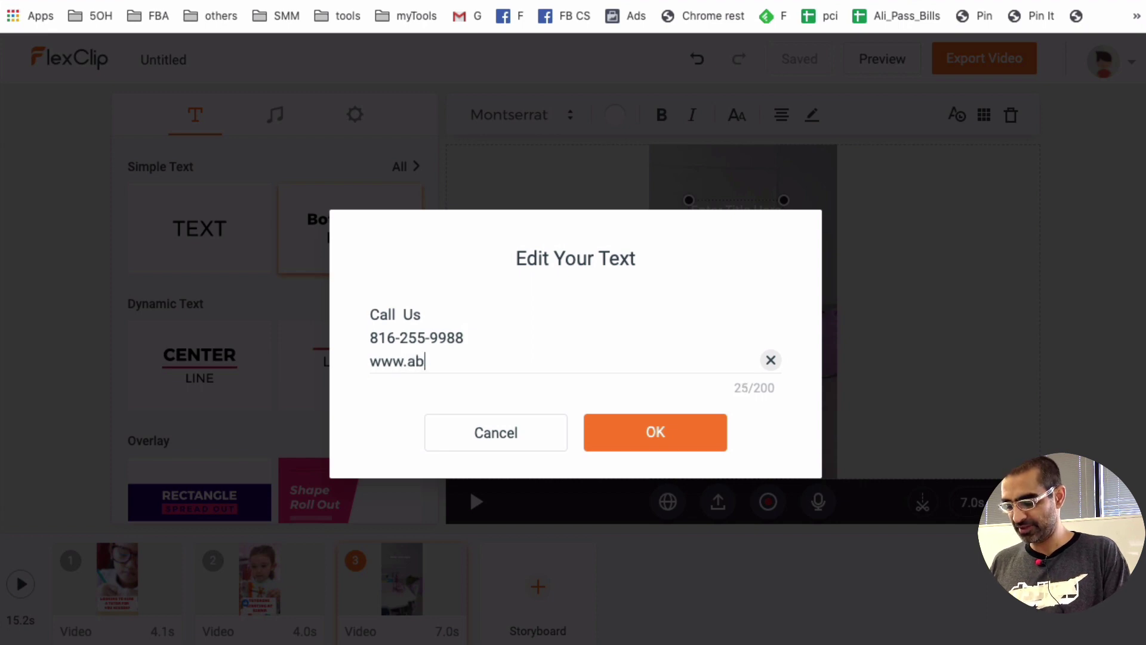
pyautogui.write('ctutor.com')
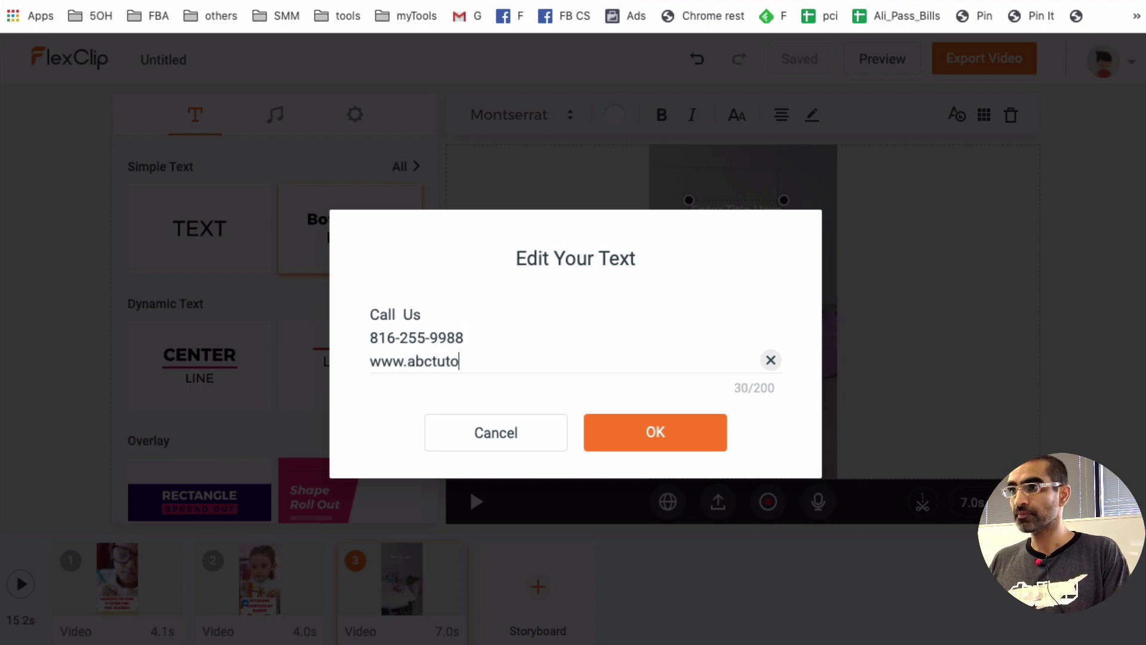
pyautogui.click(703, 434)
pyautogui.moveTo(750, 251)
pyautogui.mouseDown()
pyautogui.moveTo(745, 422)
pyautogui.moveTo(750, 230)
pyautogui.mouseUp()
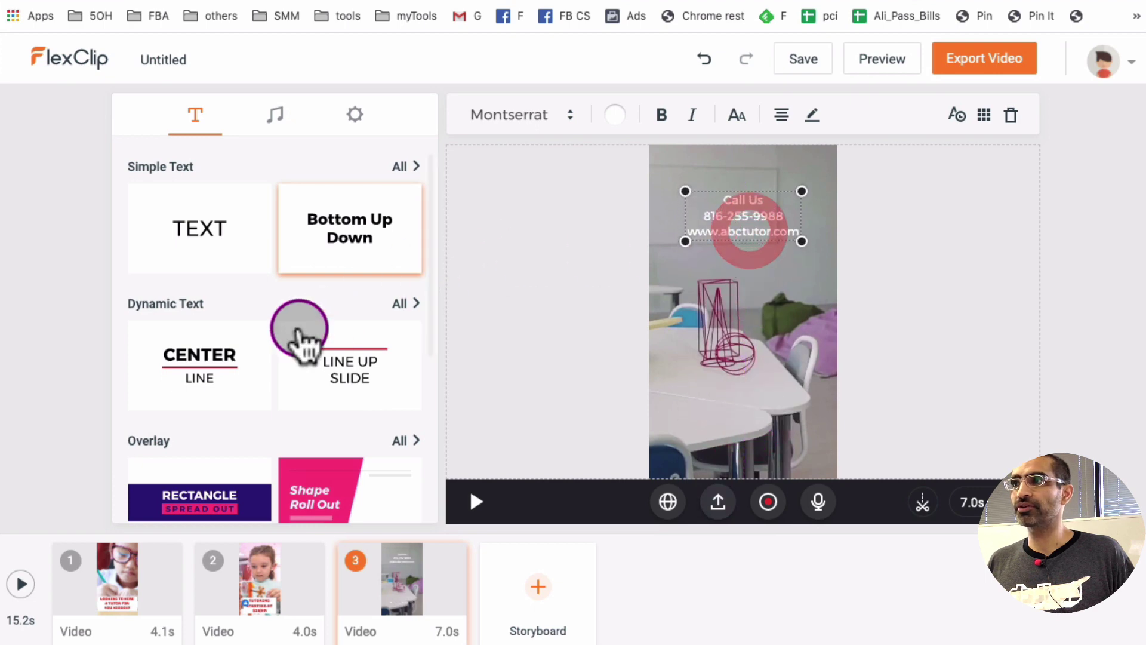
# - Apply the CENTER LINE style to the Call Us text, then add and delete a RECTANGLE SPREAD OUT overlay
pyautogui.click(226, 362)
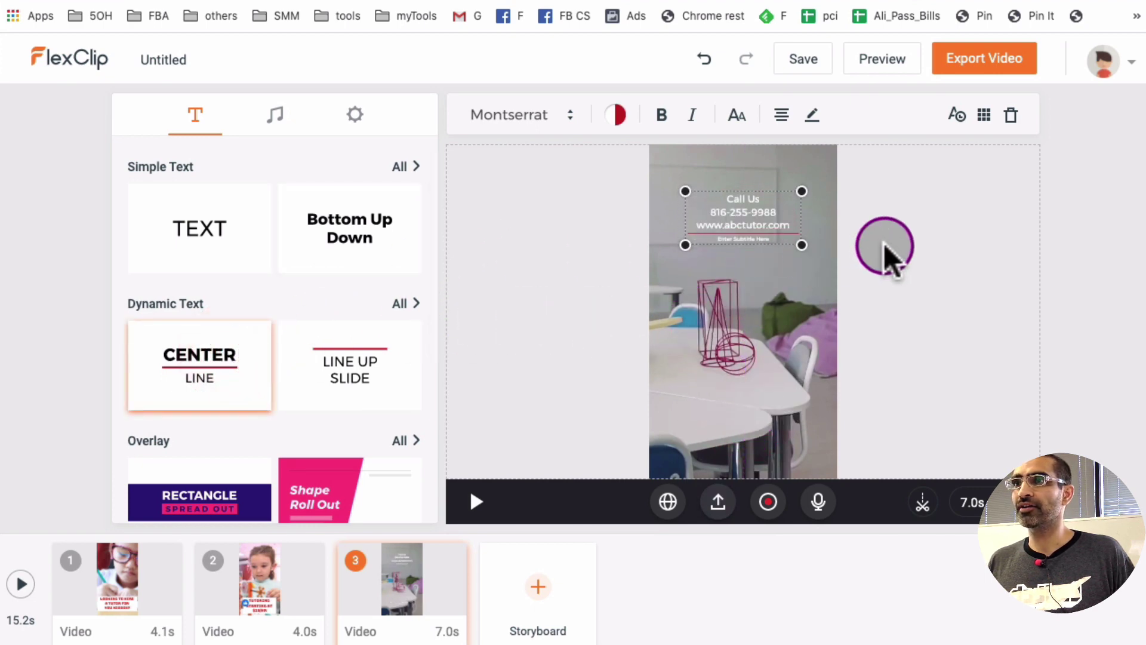
pyautogui.scroll(-1, 358, 387)
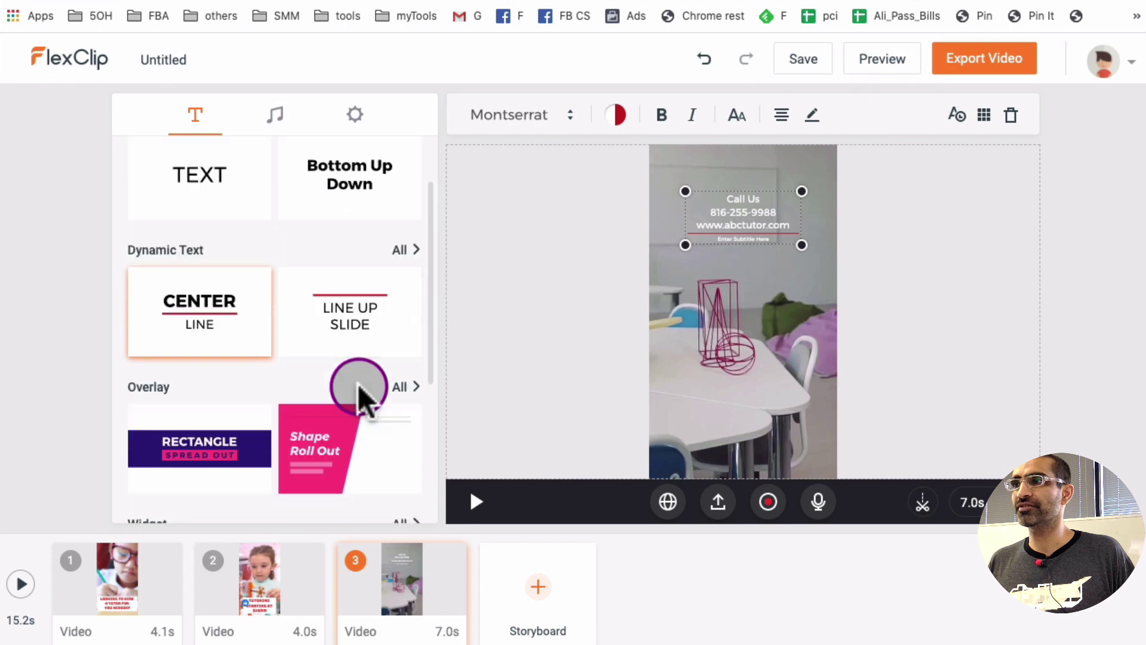
pyautogui.click(191, 454)
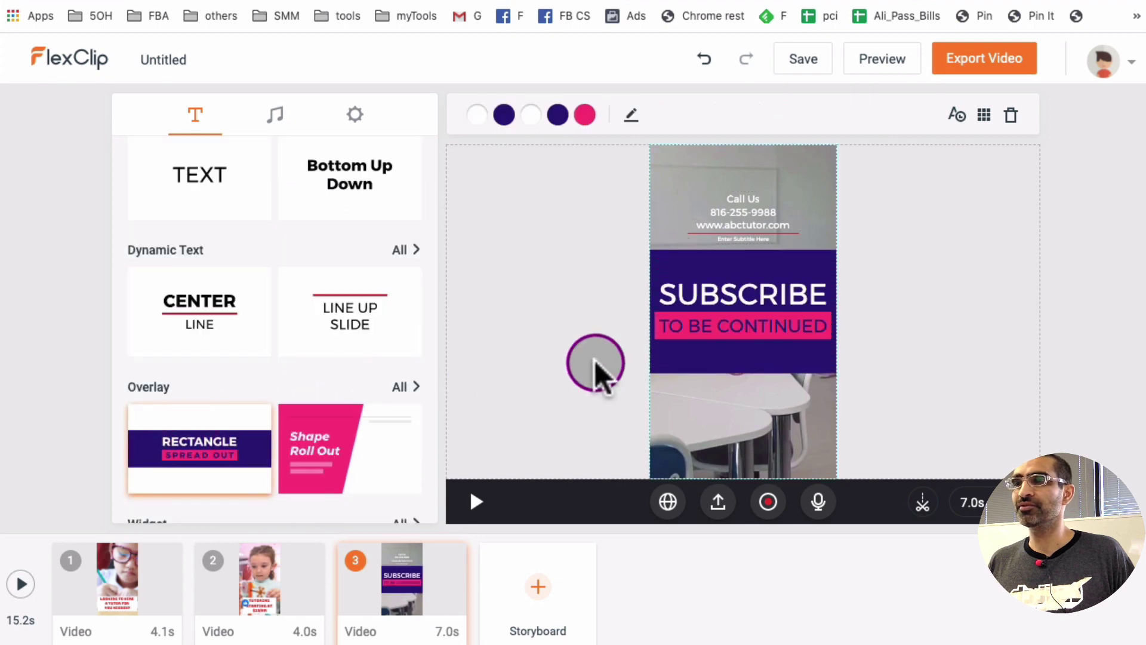
pyautogui.click(763, 309)
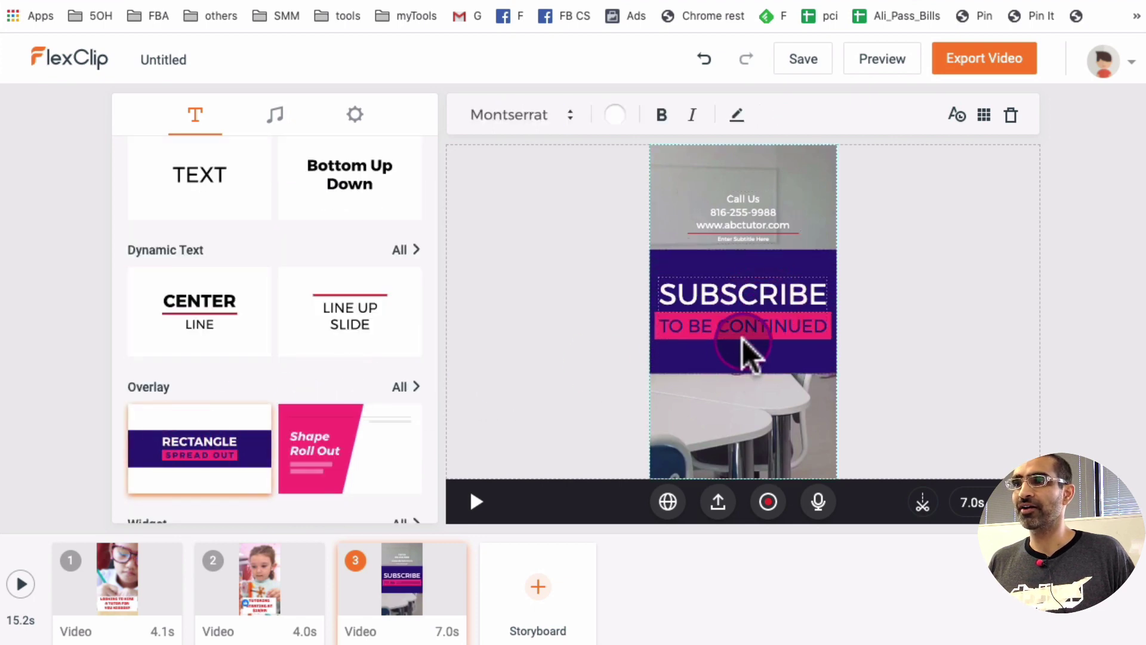
pyautogui.click(743, 324)
pyautogui.press('Delete')
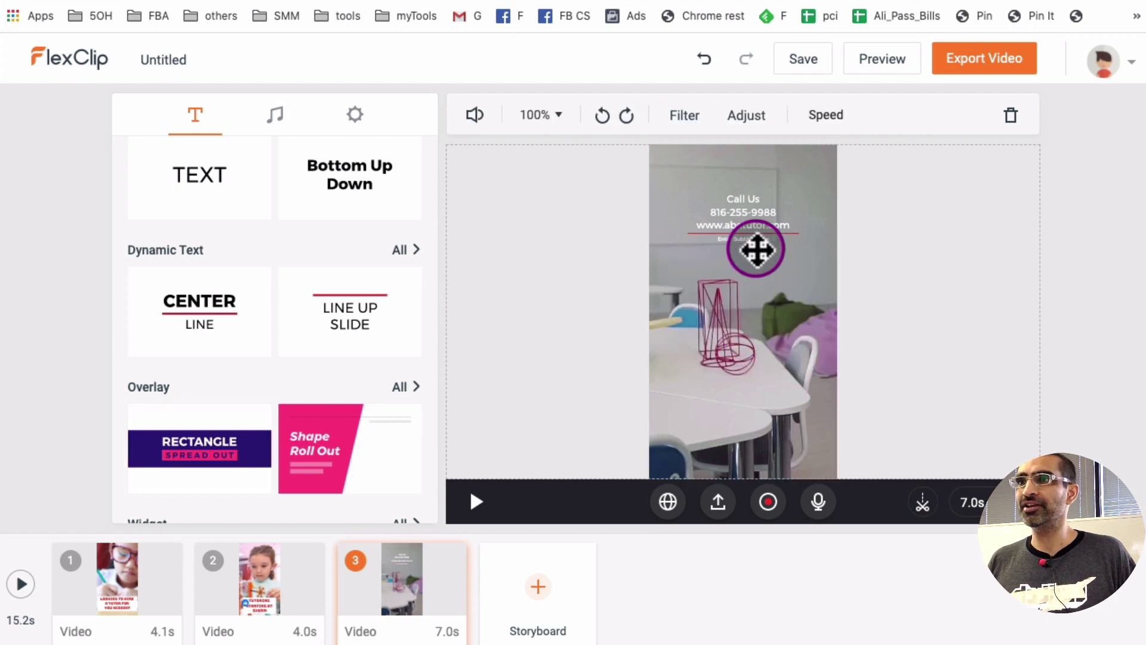
pyautogui.click(755, 217)
pyautogui.scroll(-5, 317, 406)
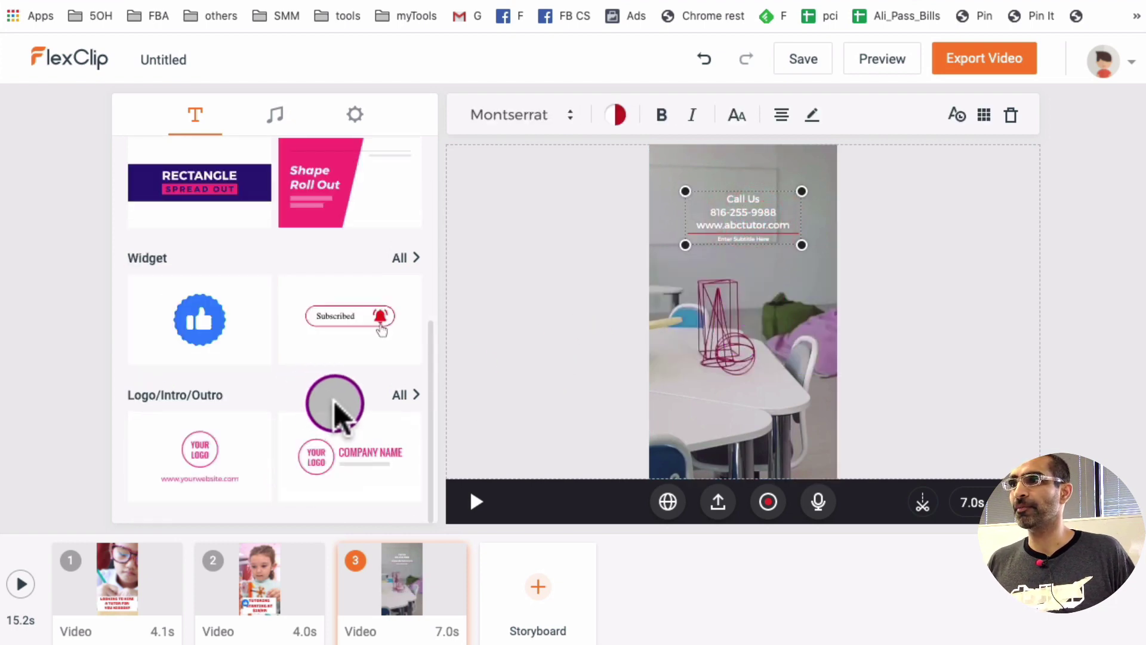
pyautogui.scroll(5, 260, 412)
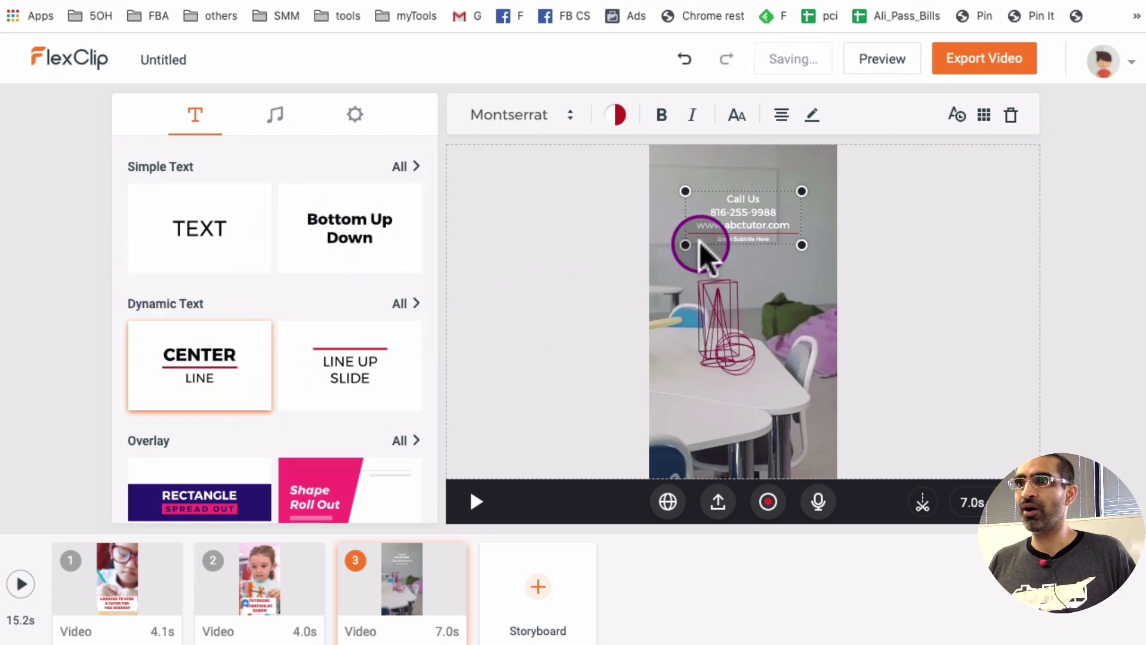
# - Enlarge the Call Us text box and delete its placeholder subtitle
pyautogui.click(746, 220)
pyautogui.moveTo(802, 246); pyautogui.dragTo(823, 256)
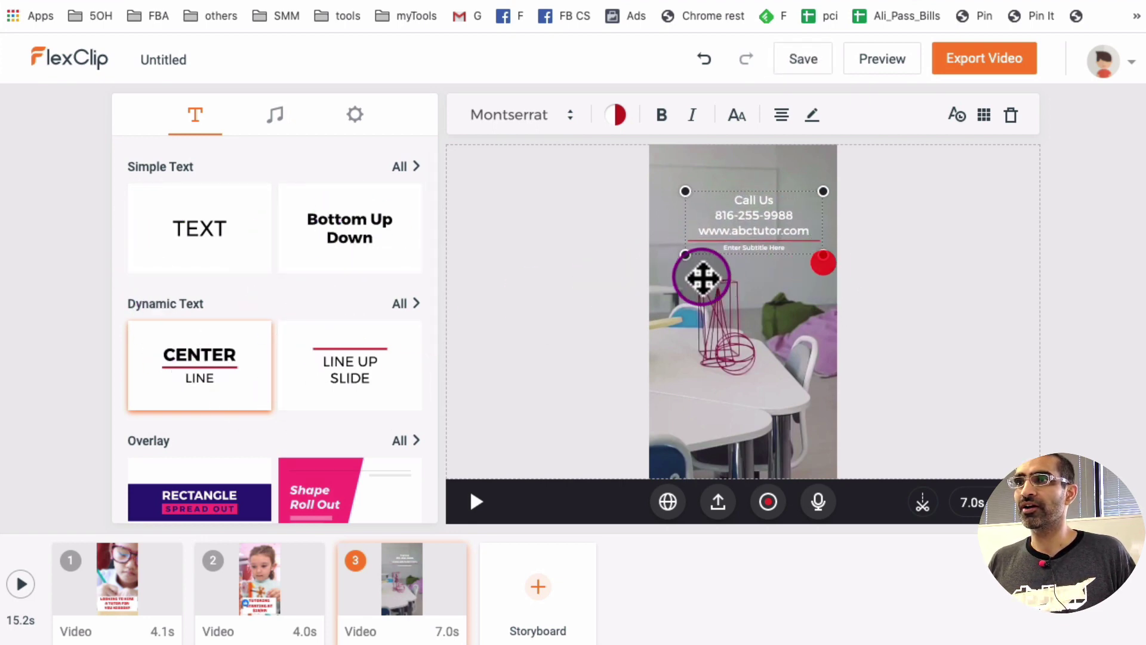
pyautogui.doubleClick(745, 230)
pyautogui.click(486, 396)
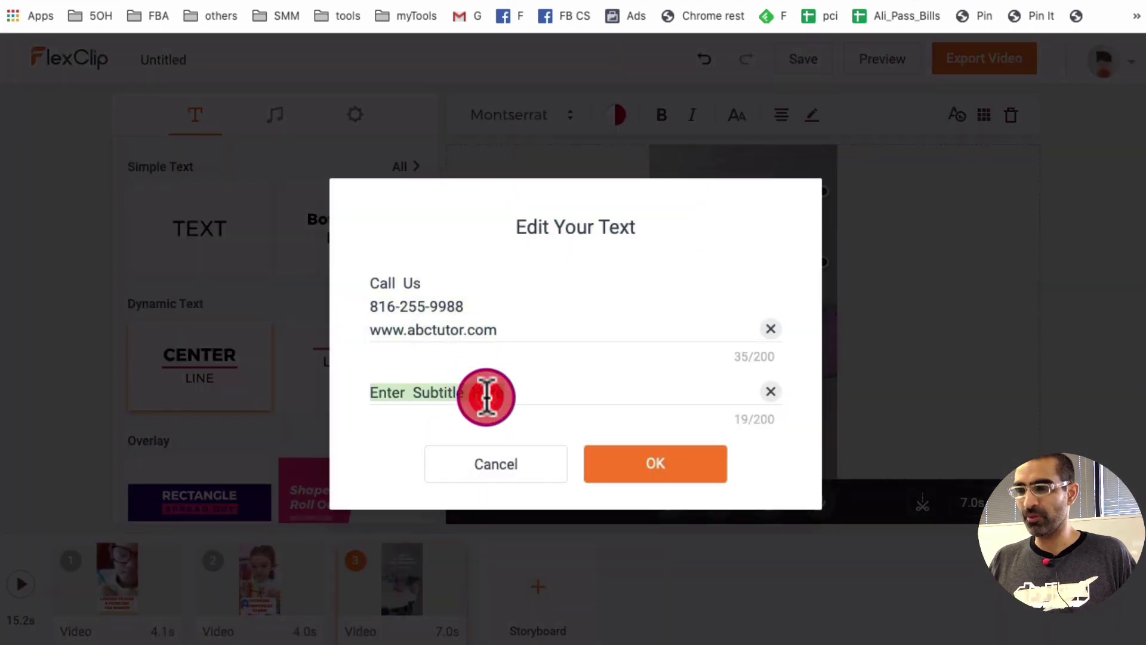
pyautogui.press('BackSpace')
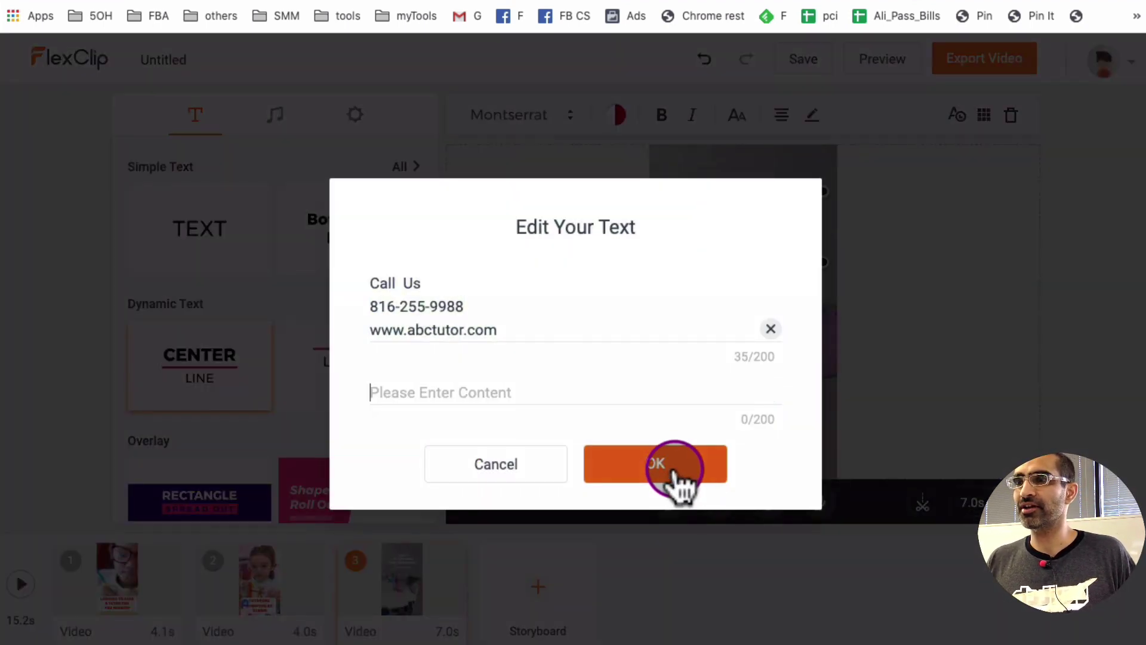
pyautogui.click(378, 339)
pyautogui.moveTo(376, 335); pyautogui.dragTo(504, 348)
pyautogui.hotkey('ctrl', 'c')
pyautogui.click(486, 396)
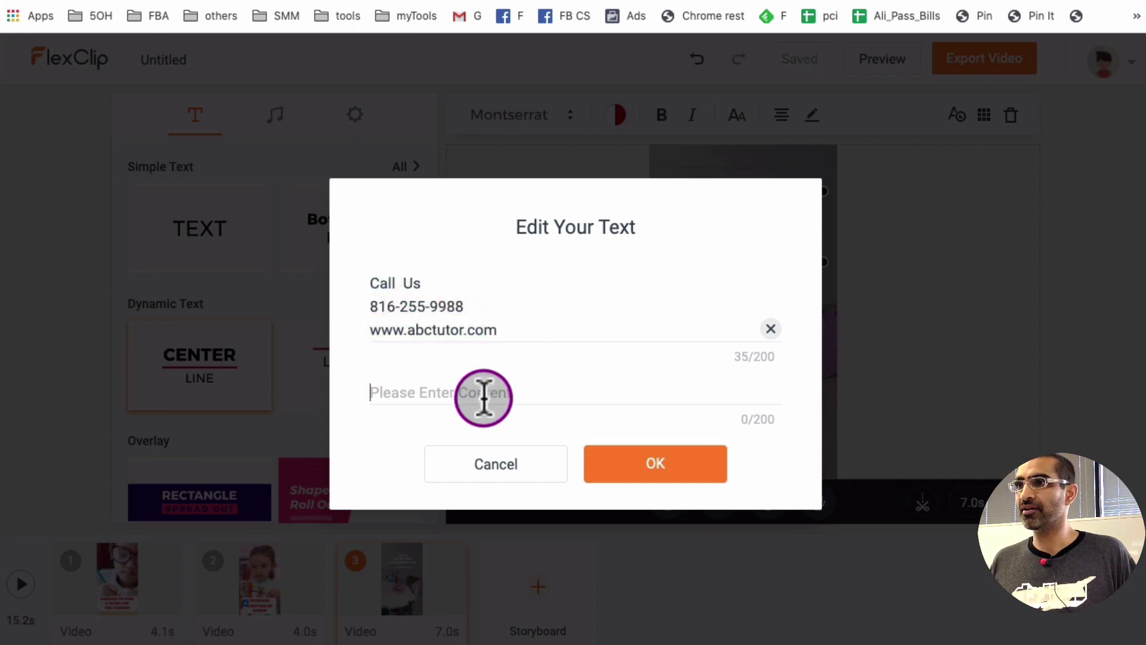
pyautogui.hotkey('ctrl', 'v')
pyautogui.click(650, 466)
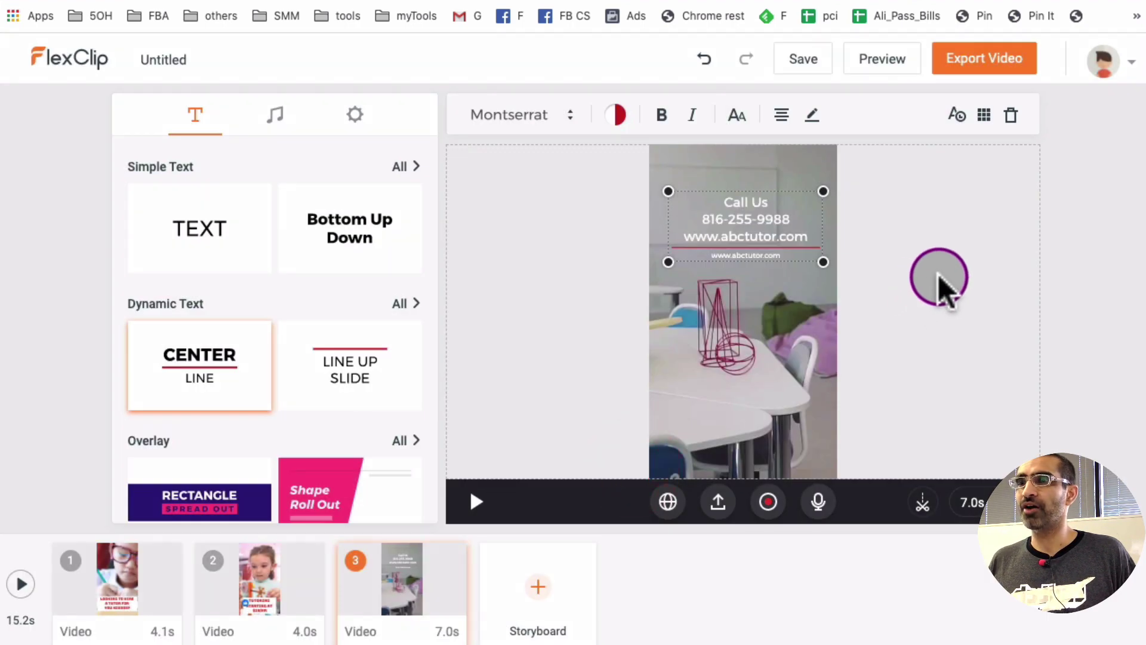
pyautogui.click(971, 275)
pyautogui.click(477, 501)
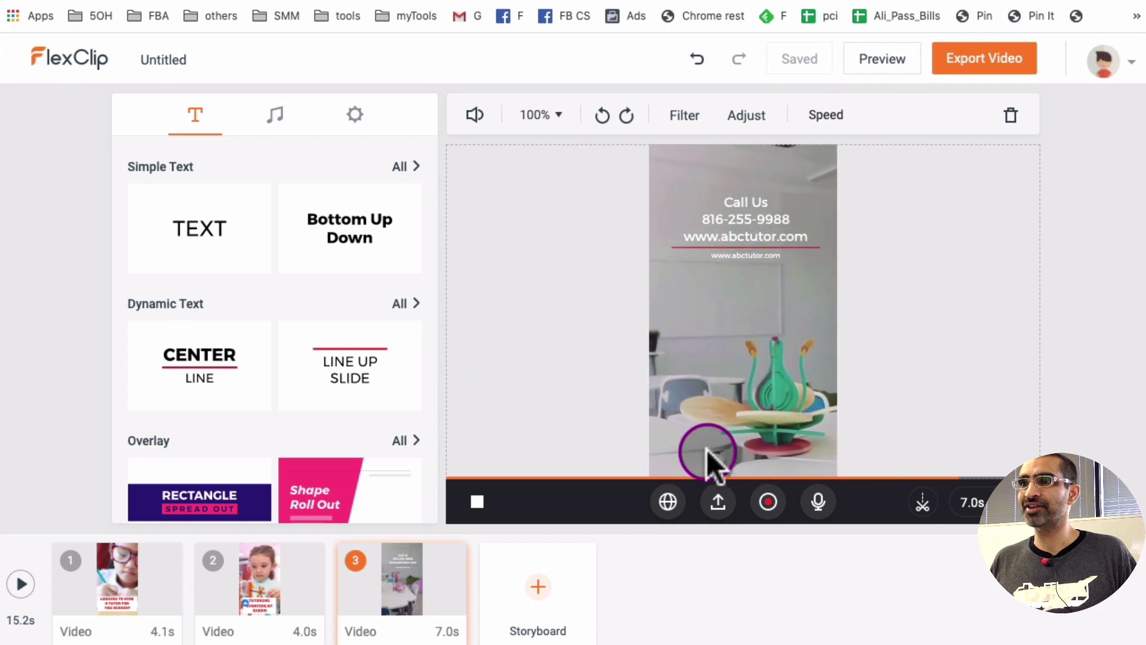
# - Search the stock media library for 'kids' photos
pyautogui.click(668, 502)
pyautogui.click(323, 215)
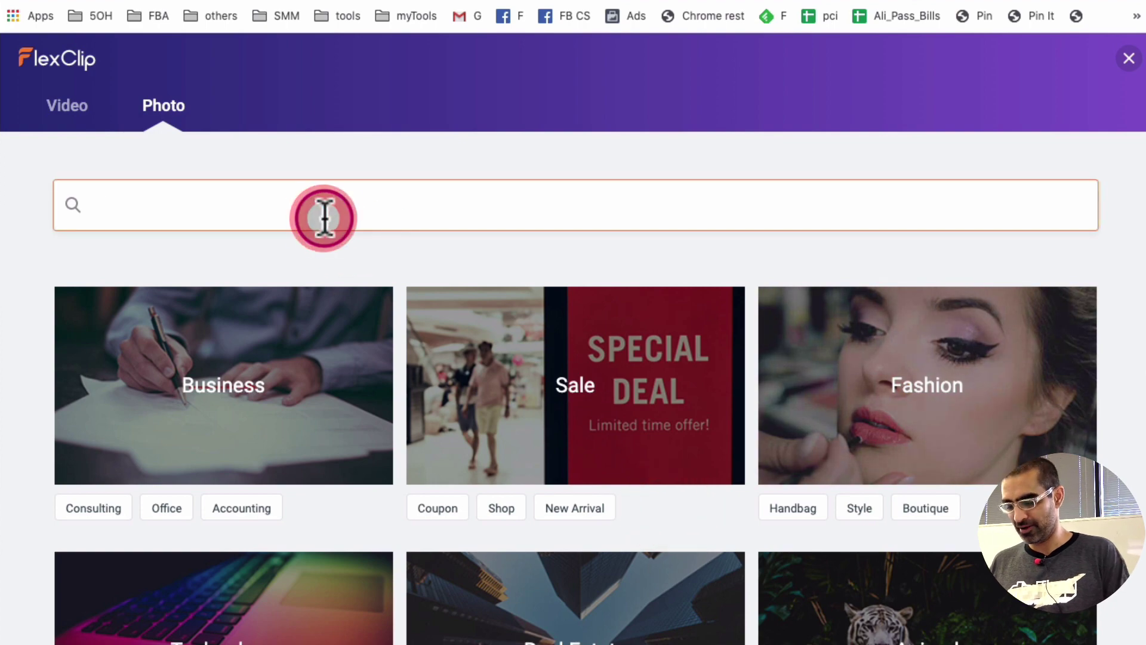
pyautogui.write('kids')
pyautogui.press('Return')
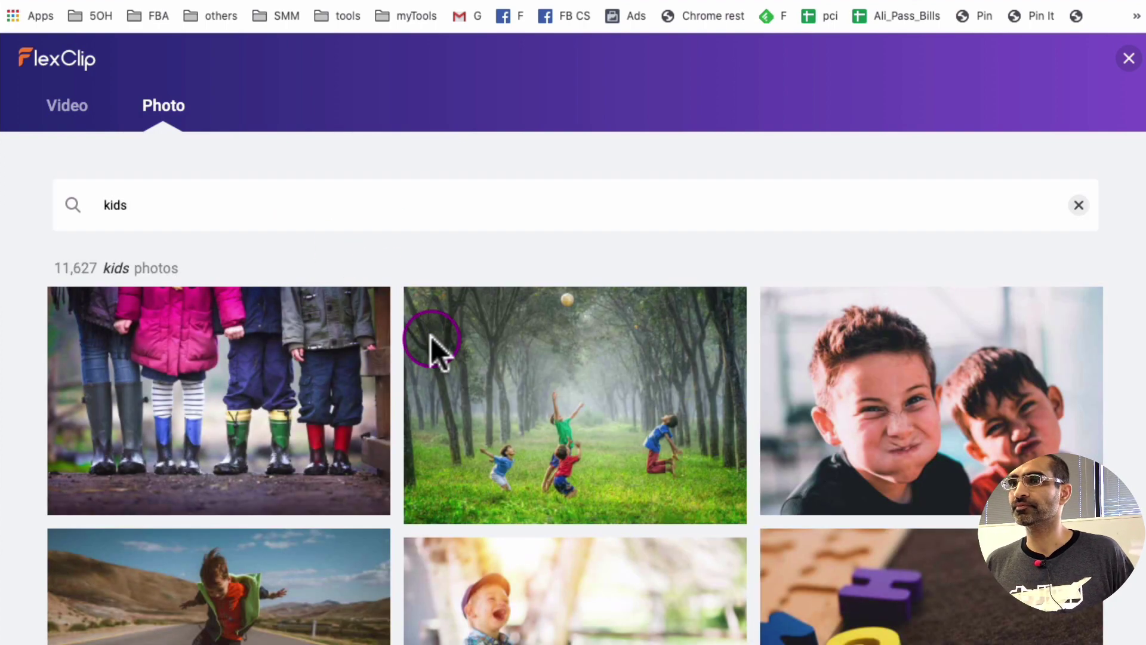
pyautogui.scroll(-5, 746, 361)
pyautogui.scroll(-3, 836, 371)
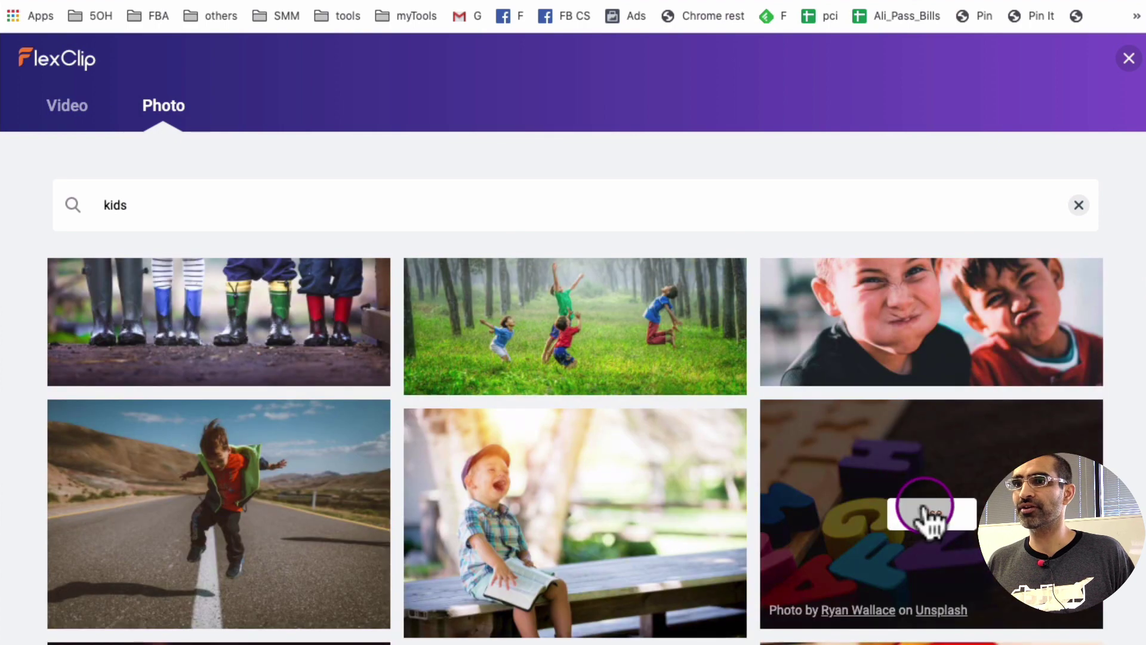
# - Use the colourful letters photo for the closing scene and preview the whole video
pyautogui.click(832, 512)
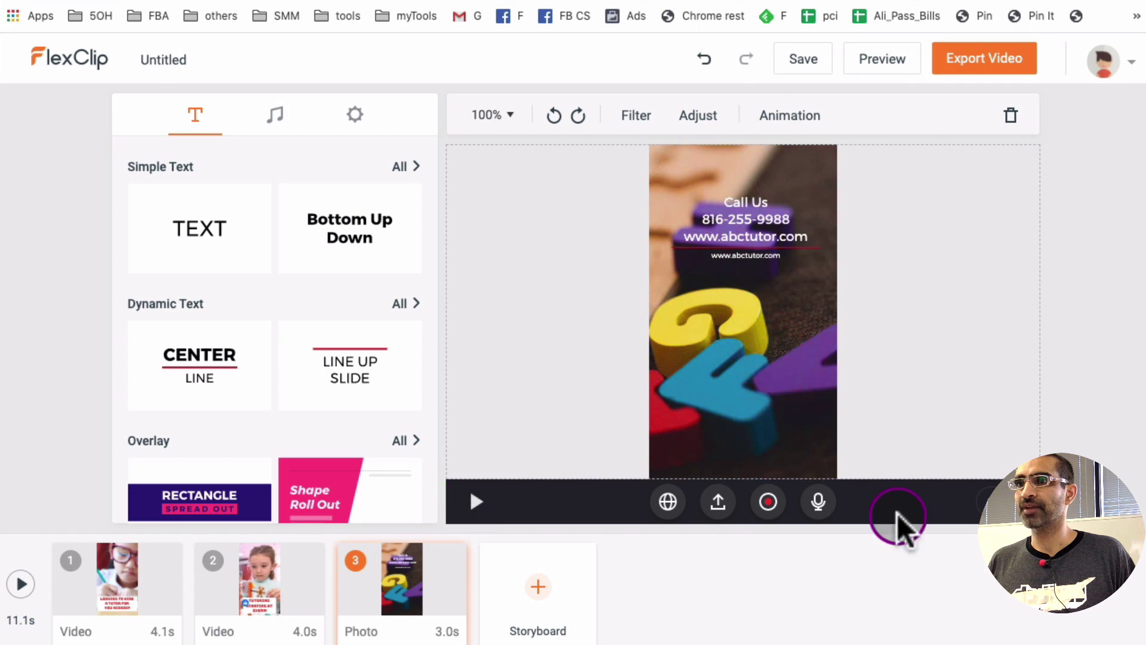
pyautogui.click(468, 506)
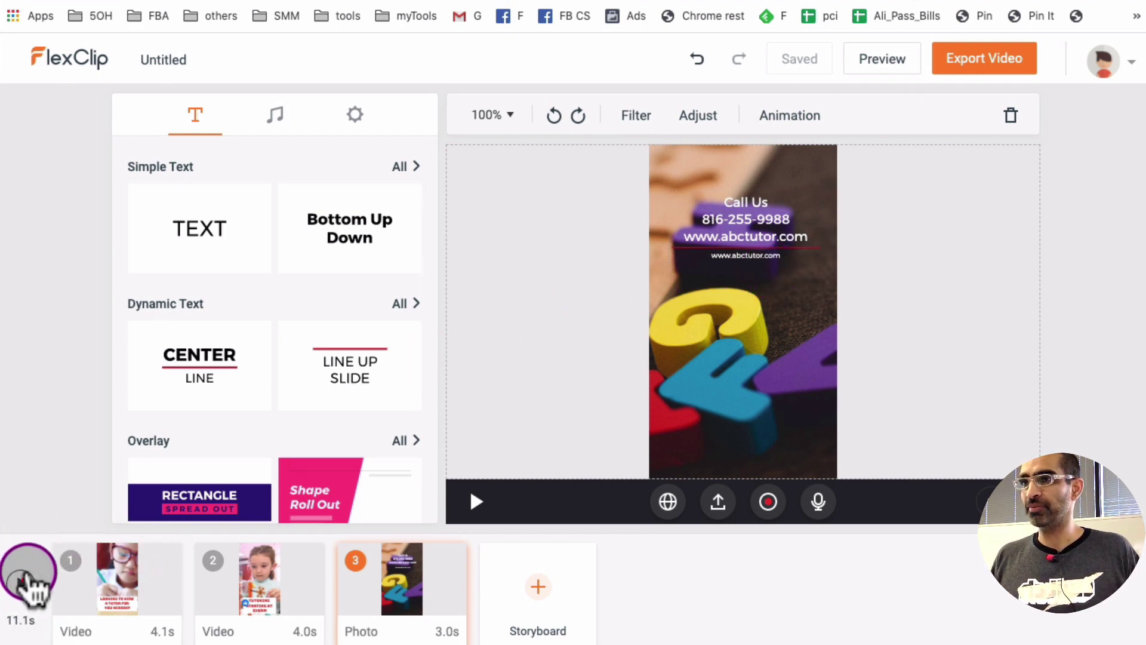
pyautogui.click(22, 583)
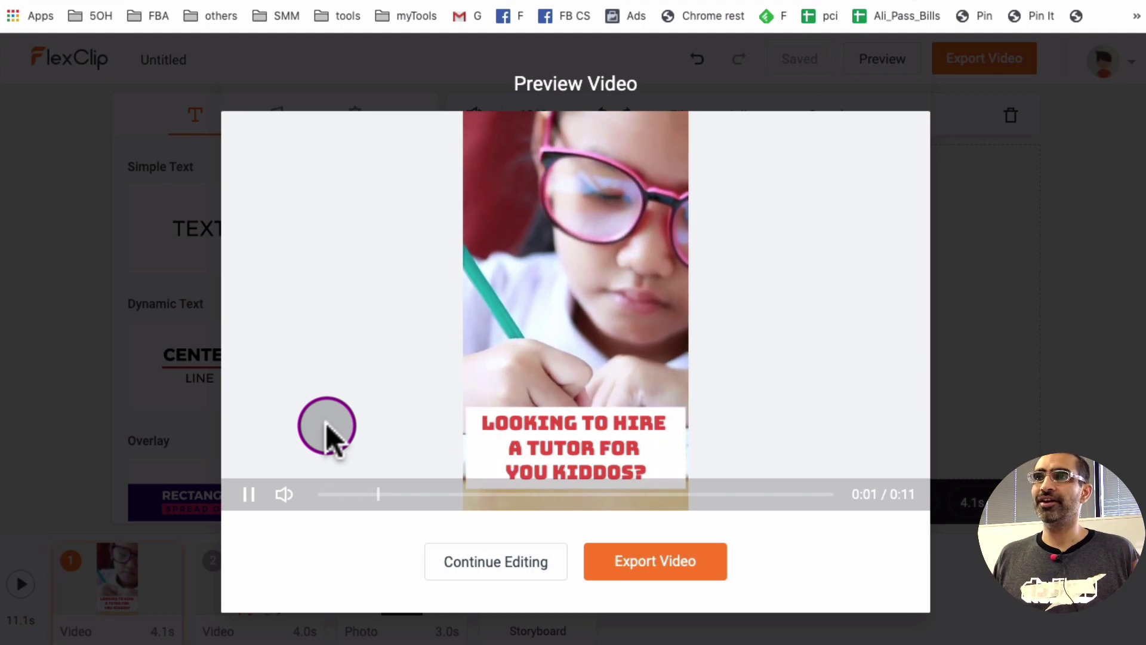